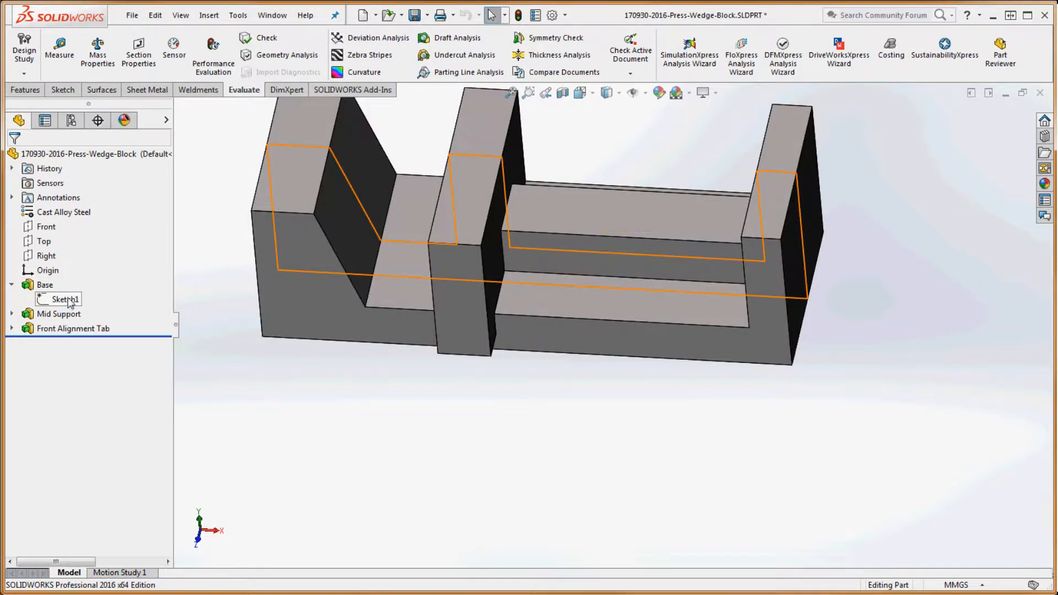
Step: Edit the Base feature's sketch to set the floor thickness to 8 mm, and rebuild the part
{"action": "right_click", "coordinate": [26, 284]}
{"action": "left_click", "coordinate": [84, 269]}
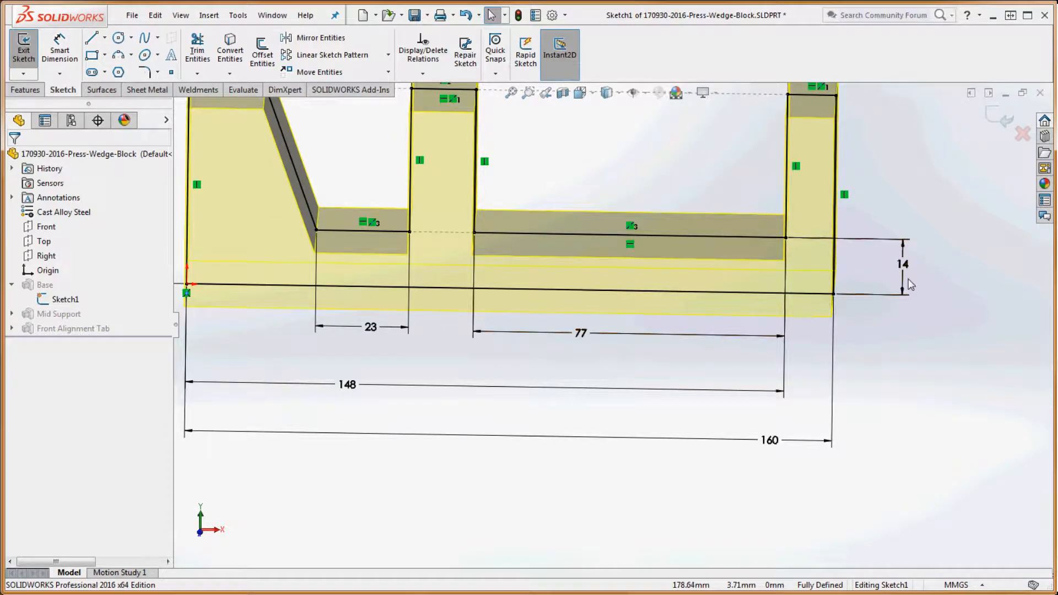
{"action": "double_click", "coordinate": [902, 265]}
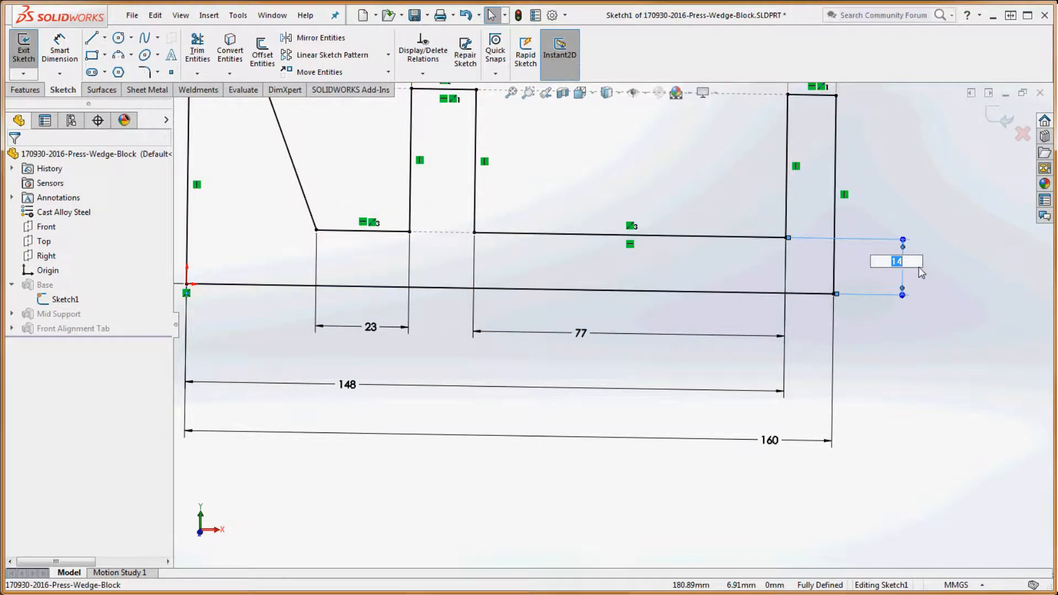
{"action": "type", "text": "8"}
{"action": "key", "text": "Return"}
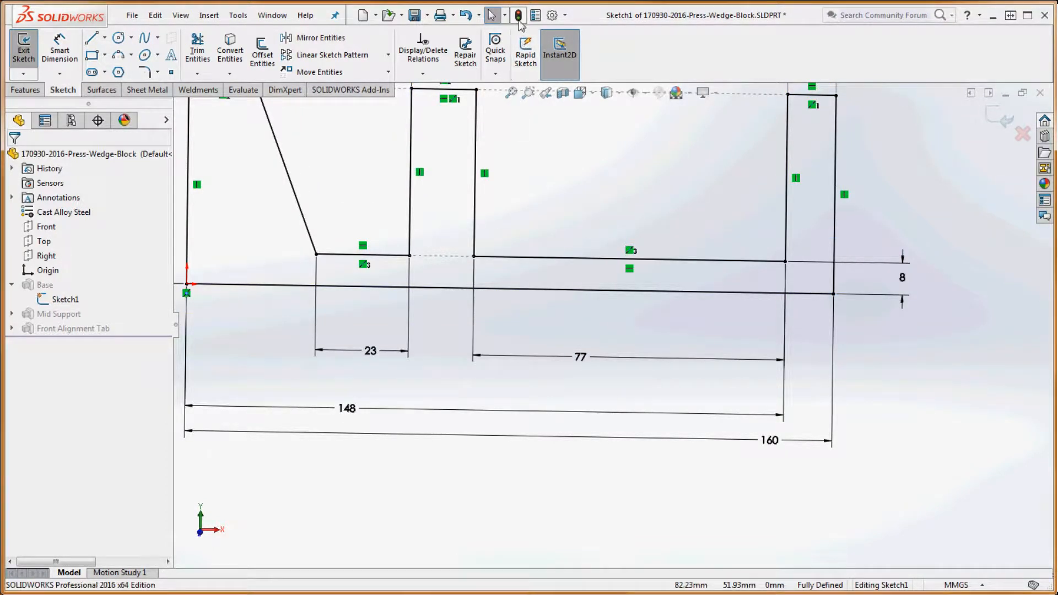
{"action": "left_click", "coordinate": [517, 16]}
{"action": "scroll", "coordinate": [647, 157], "scroll_direction": "down", "scroll_amount": 5}
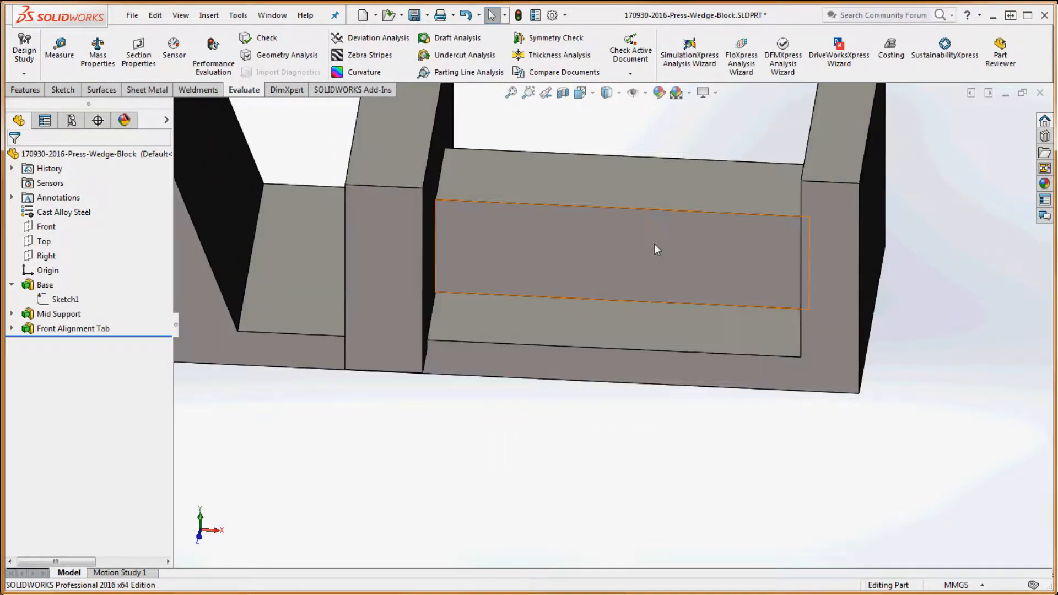
{"action": "scroll", "coordinate": [656, 259], "scroll_direction": "up", "scroll_amount": 5}
{"action": "middle_click_drag", "start_coordinate": [661, 288], "coordinate": [656, 350]}
{"action": "scroll", "coordinate": [609, 354], "scroll_direction": "down", "scroll_amount": 3}
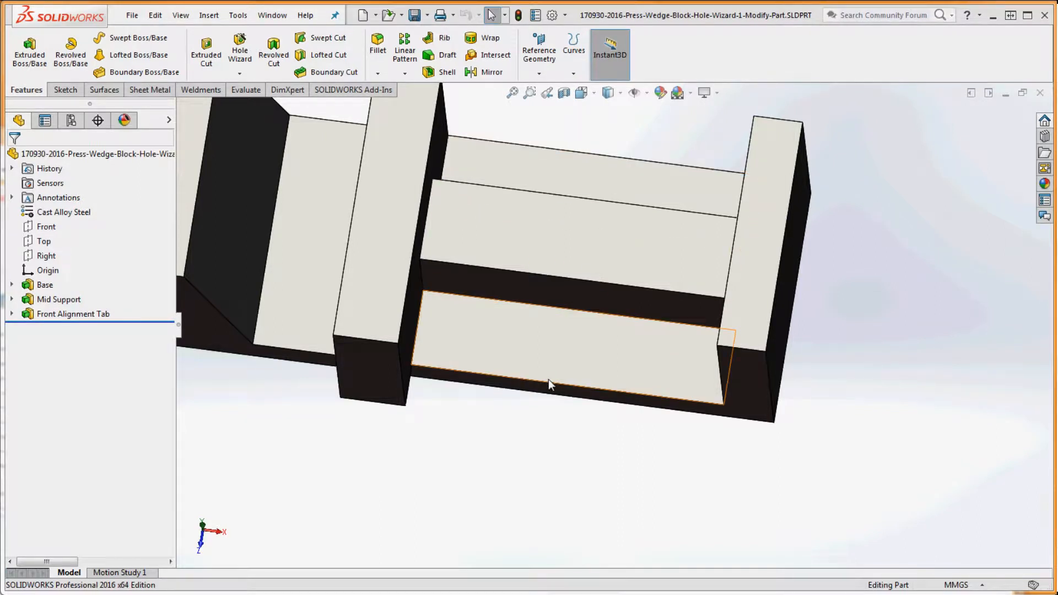
Step: Orient the view normal to the base's front floor face between the mid support and the end wall
{"action": "right_click", "coordinate": [482, 331]}
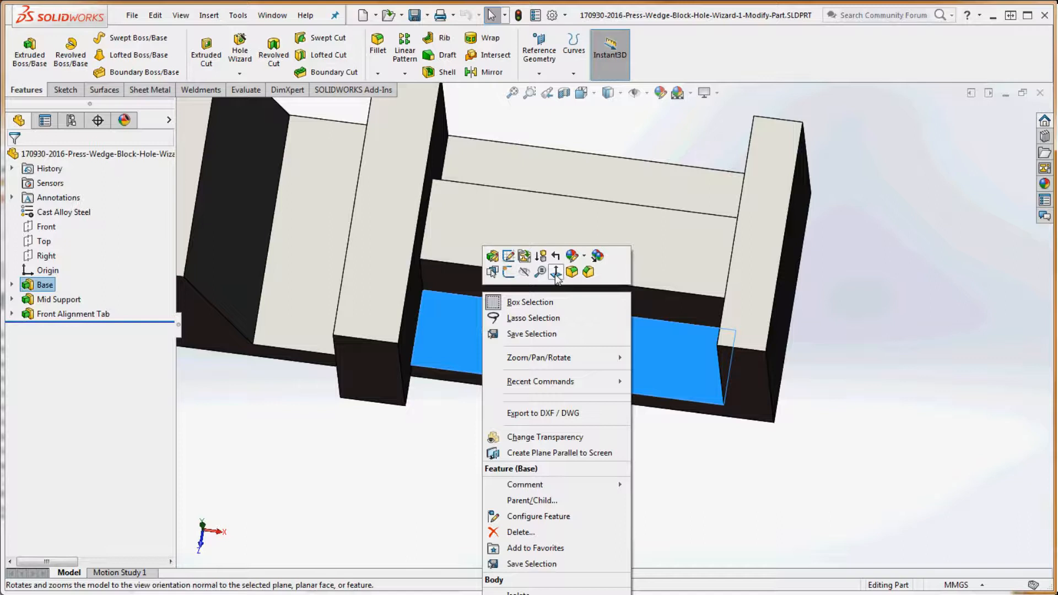
{"action": "key", "text": "Escape"}
{"action": "left_click", "coordinate": [564, 342]}
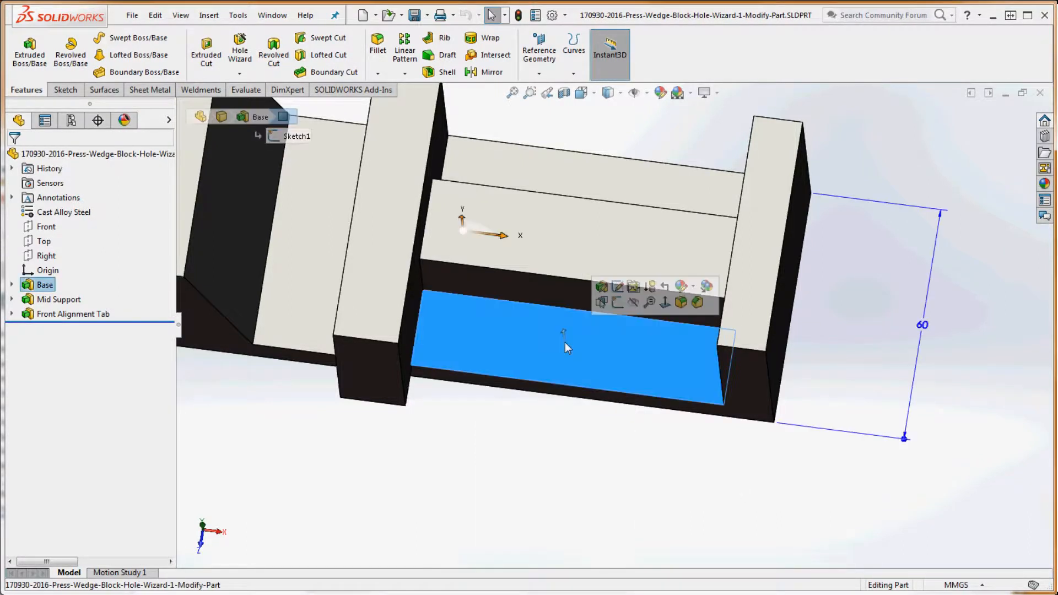
{"action": "left_click", "coordinate": [596, 97]}
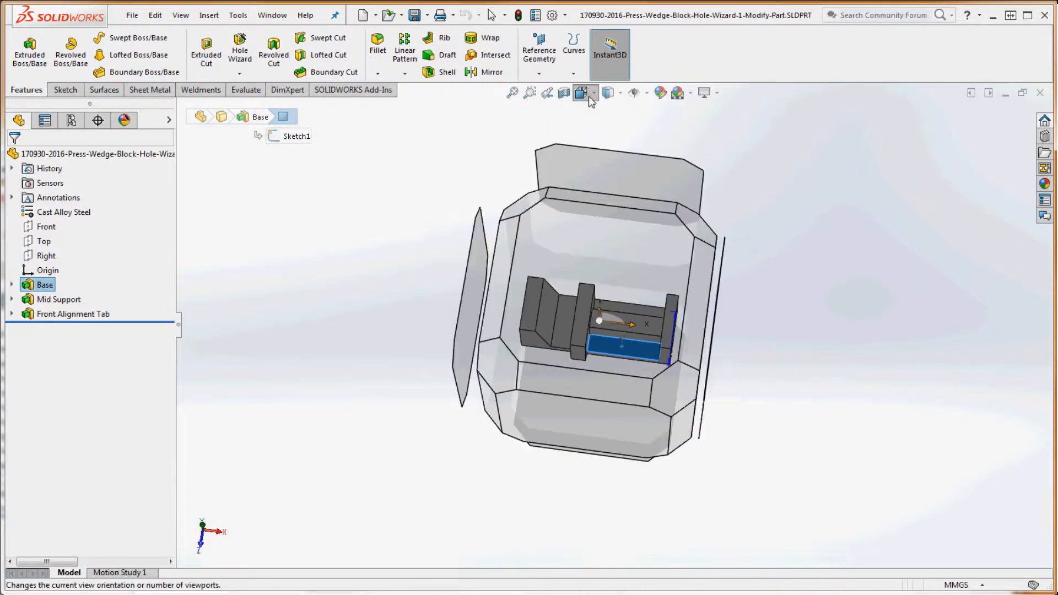
{"action": "left_click", "coordinate": [593, 98]}
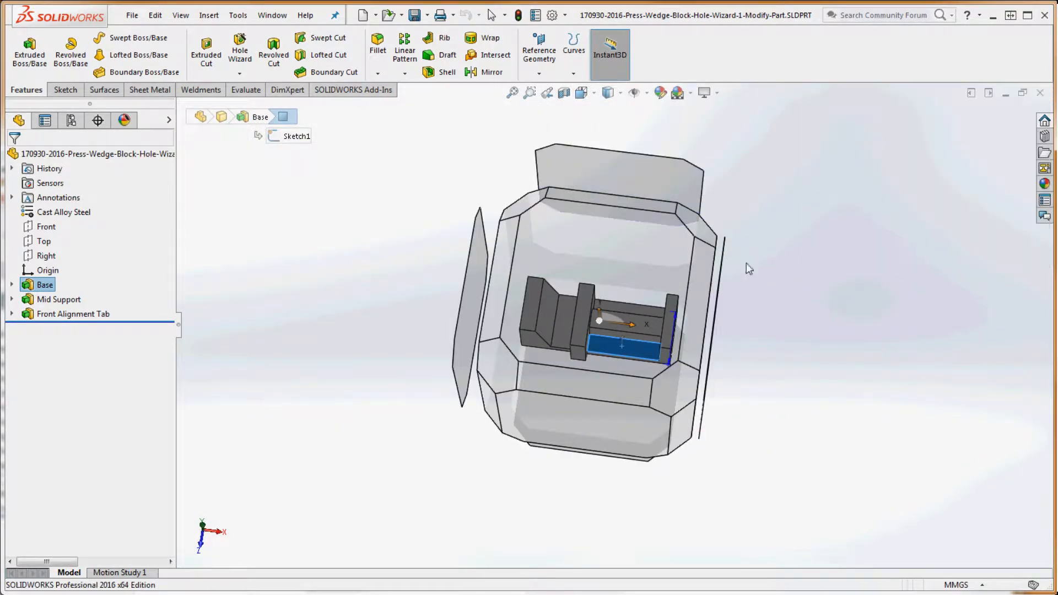
{"action": "scroll", "coordinate": [634, 347], "scroll_direction": "down", "scroll_amount": 6}
{"action": "right_click", "coordinate": [582, 346]}
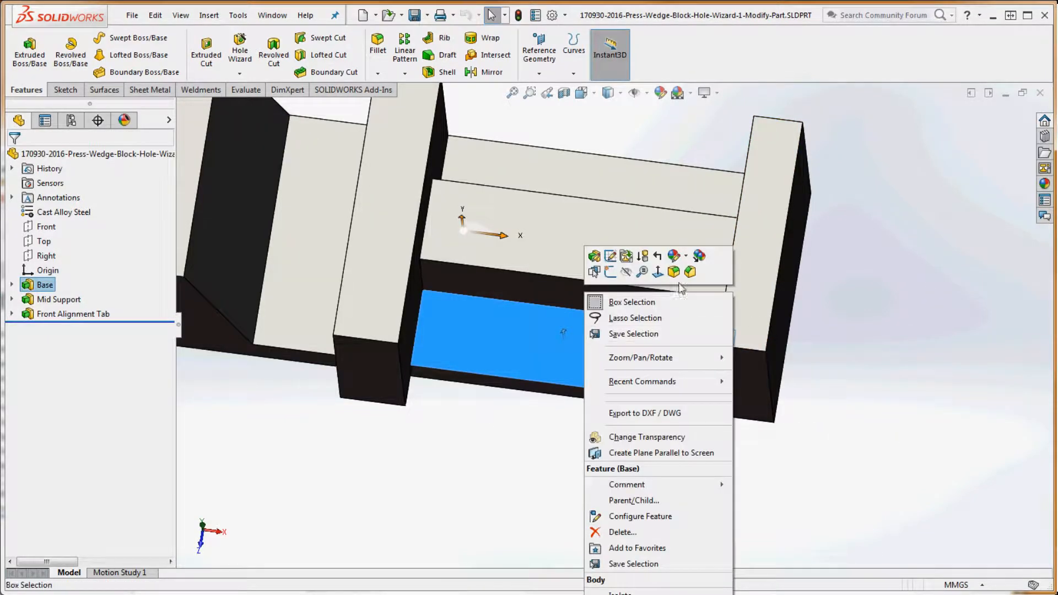
{"action": "left_click", "coordinate": [657, 273]}
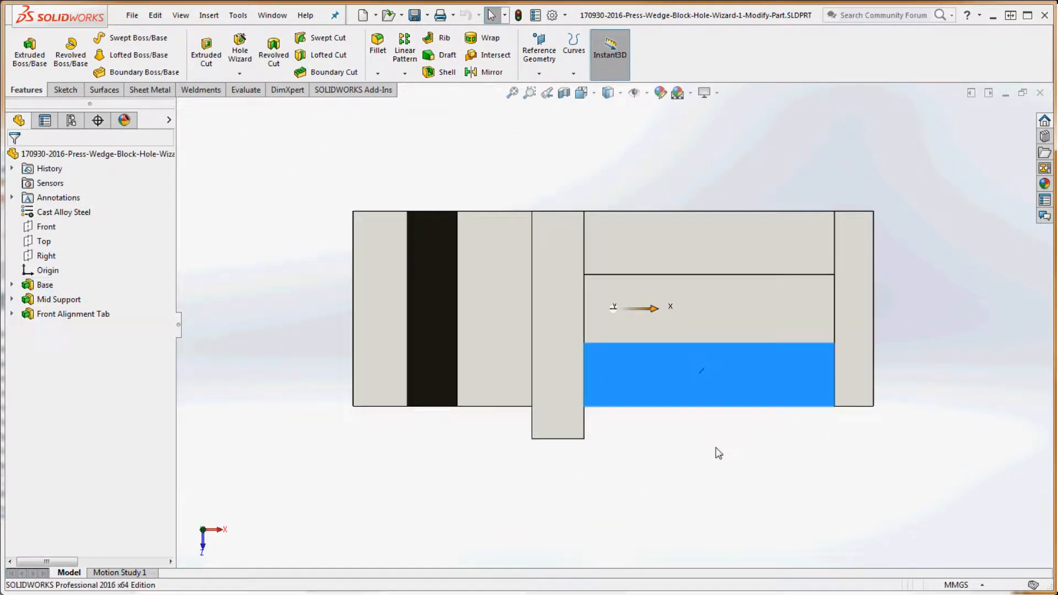
{"action": "left_click", "coordinate": [718, 452]}
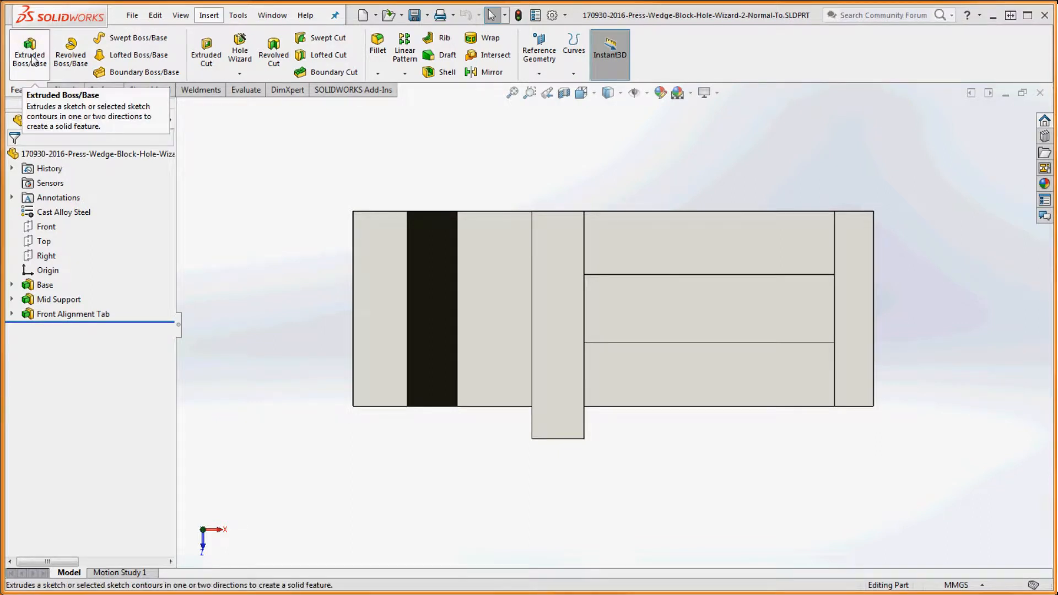
Step: Start a countersink Hole Wizard hole using the ANSI Metric standard and the Flat Head Screw - ANSI B18.6.7M type
{"action": "left_click", "coordinate": [241, 73]}
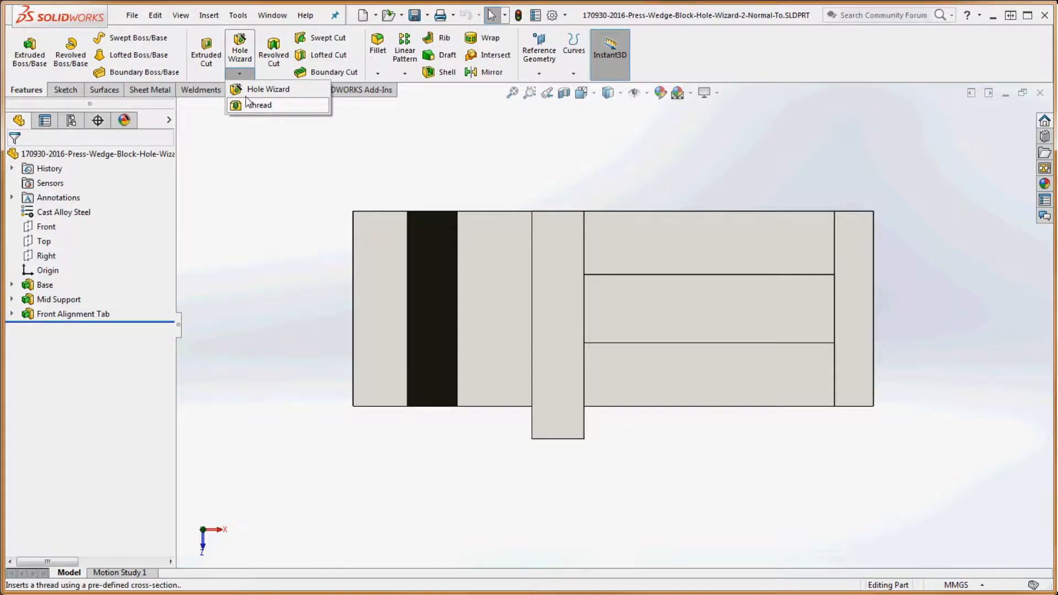
{"action": "left_click", "coordinate": [239, 78]}
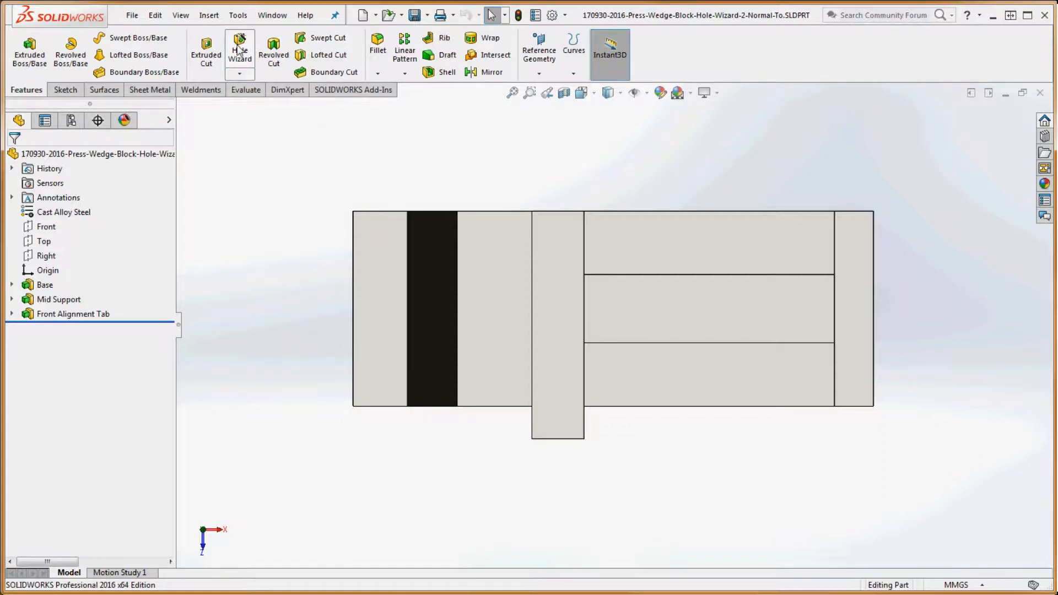
{"action": "left_click", "coordinate": [239, 49]}
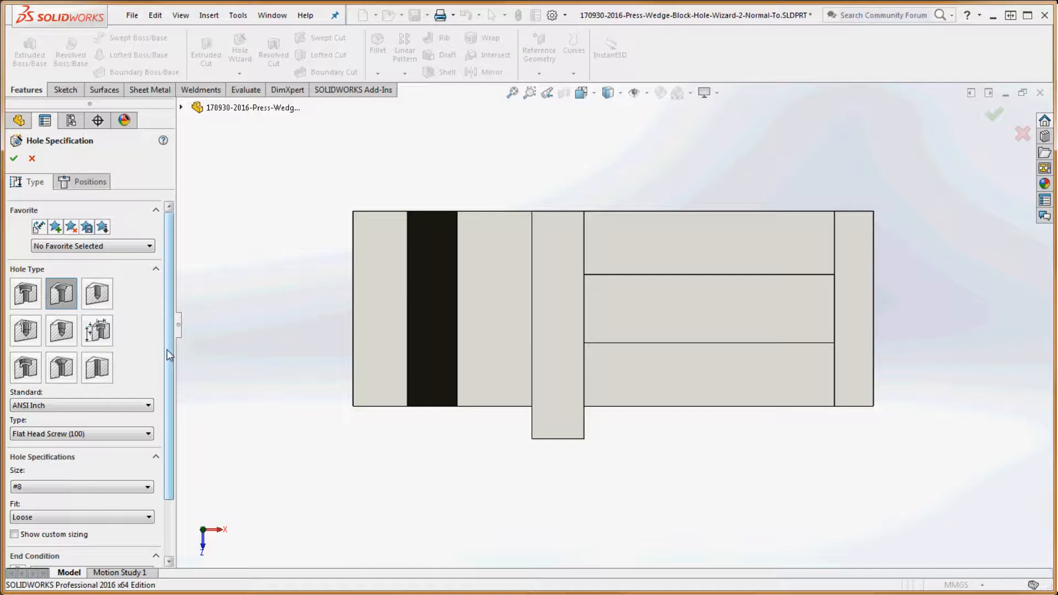
{"action": "left_click", "coordinate": [54, 405]}
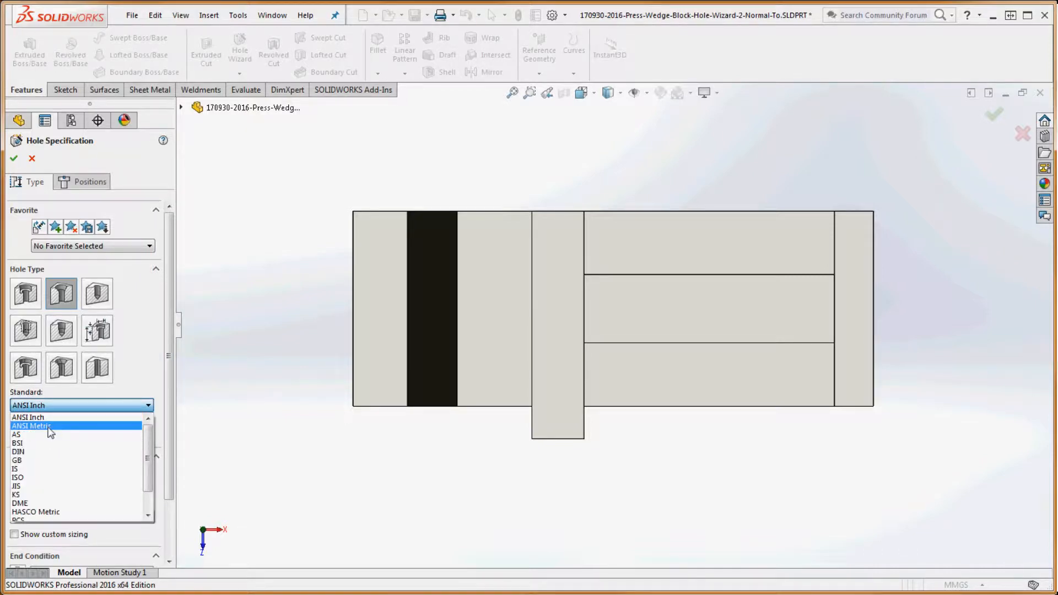
{"action": "left_click", "coordinate": [50, 427]}
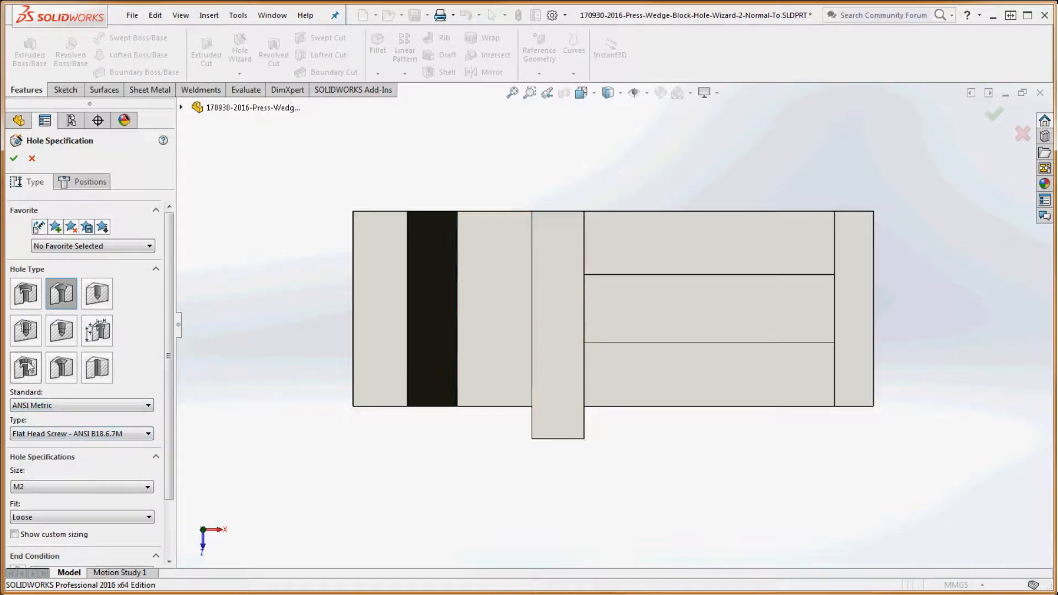
{"action": "left_click", "coordinate": [57, 433]}
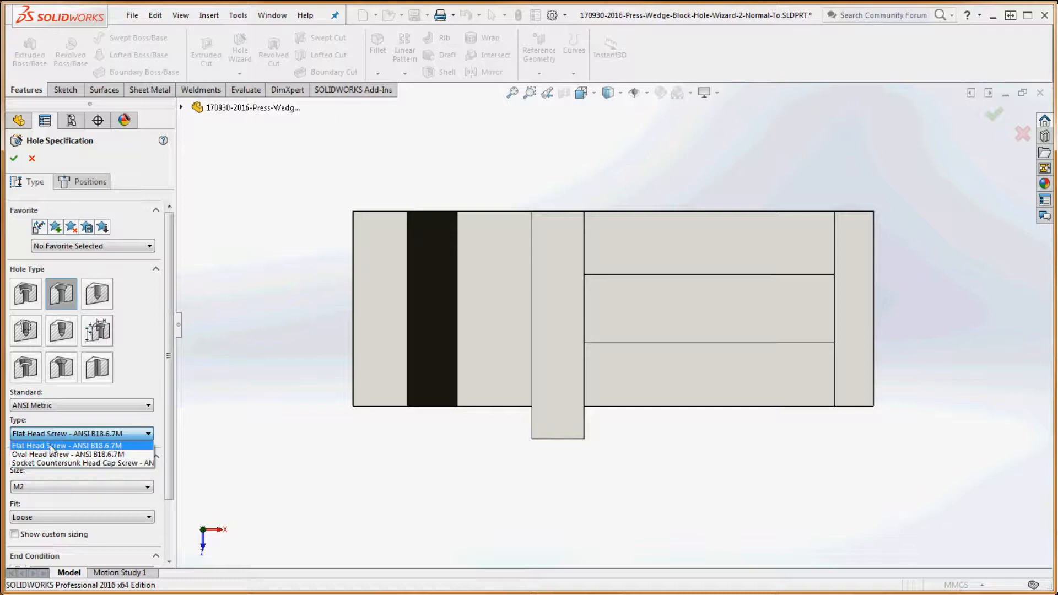
{"action": "left_click", "coordinate": [51, 448]}
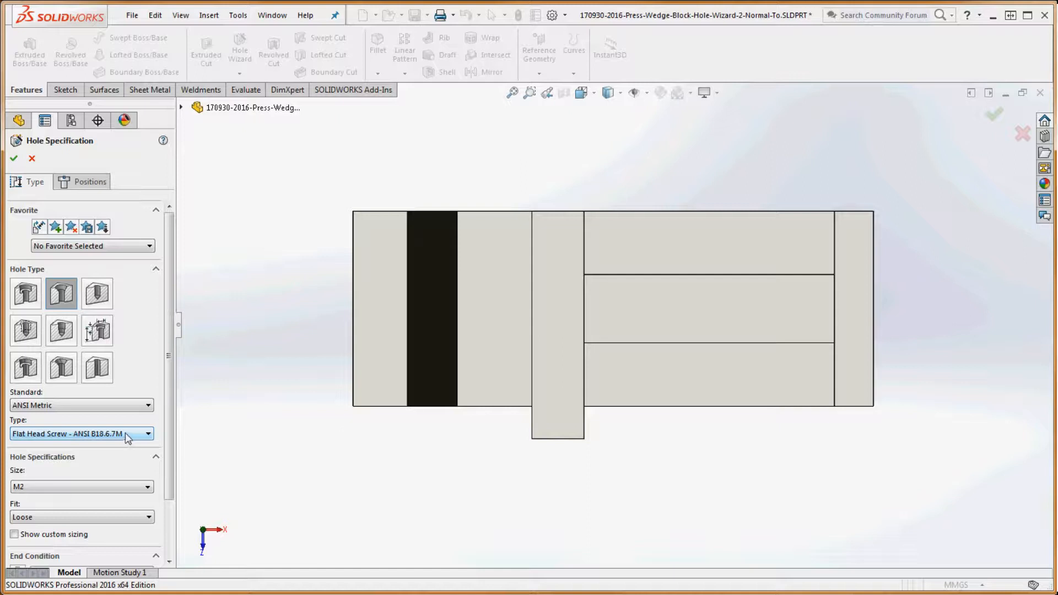
Step: Set the countersink hole's size to M4 with a Normal fit, and show its custom sizing values
{"action": "scroll", "coordinate": [172, 464], "scroll_direction": "down", "scroll_amount": 1}
{"action": "scroll", "coordinate": [172, 464], "scroll_direction": "down", "scroll_amount": 4}
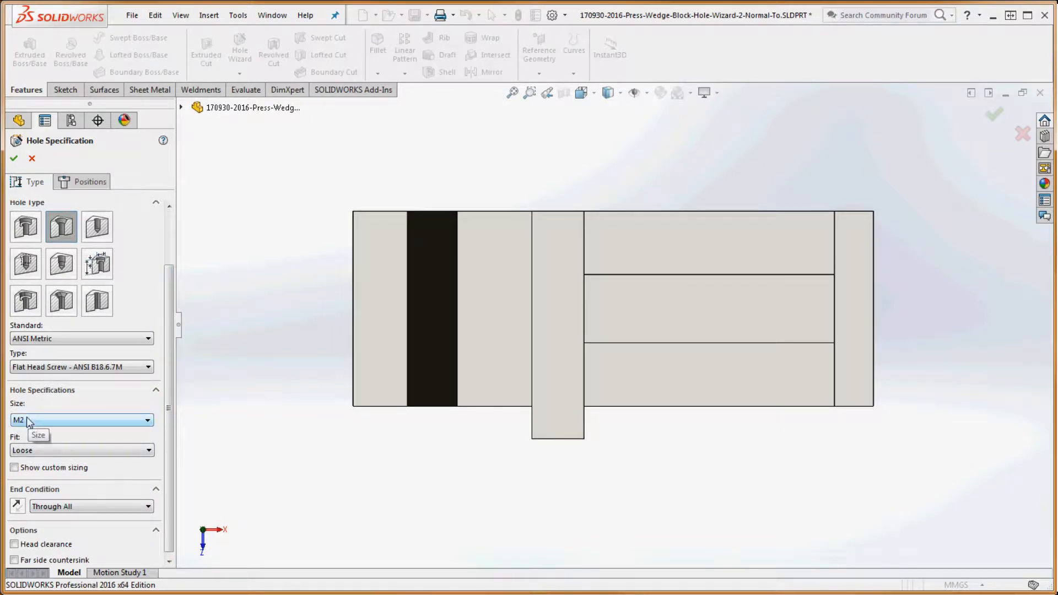
{"action": "left_click", "coordinate": [26, 420]}
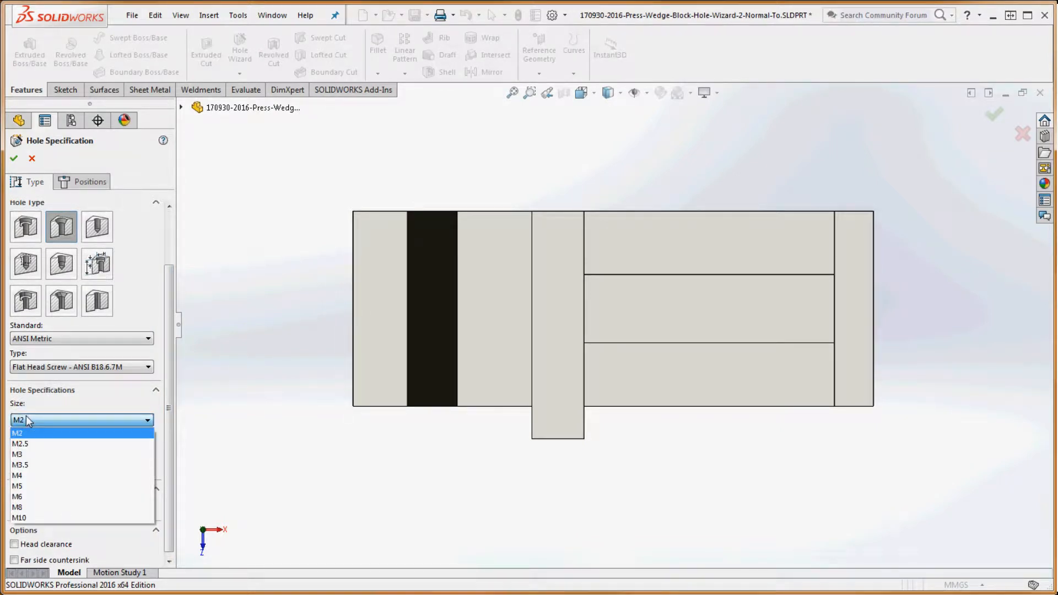
{"action": "left_click", "coordinate": [23, 475]}
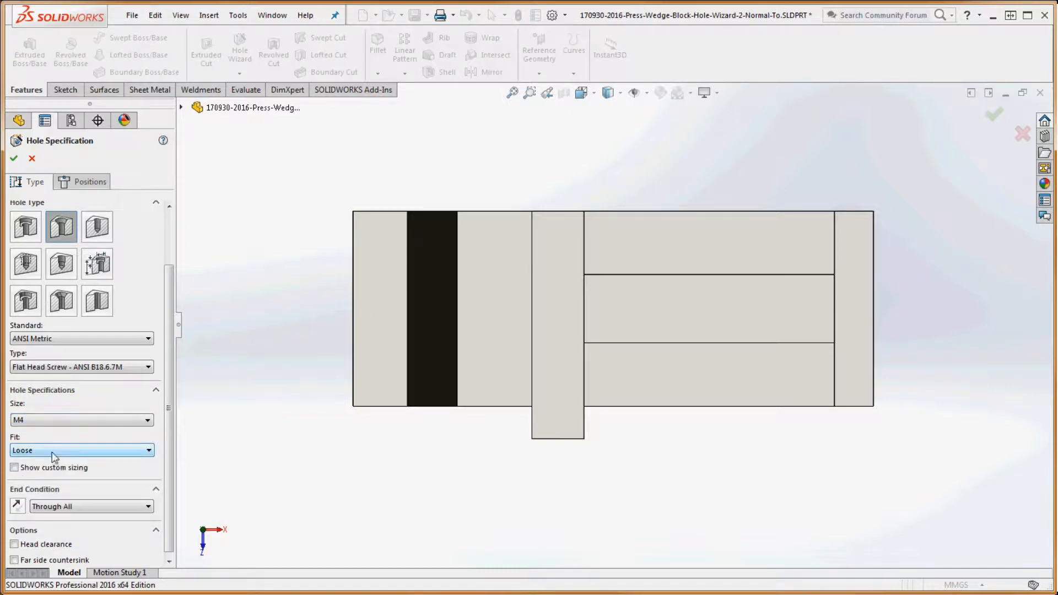
{"action": "left_click", "coordinate": [51, 448]}
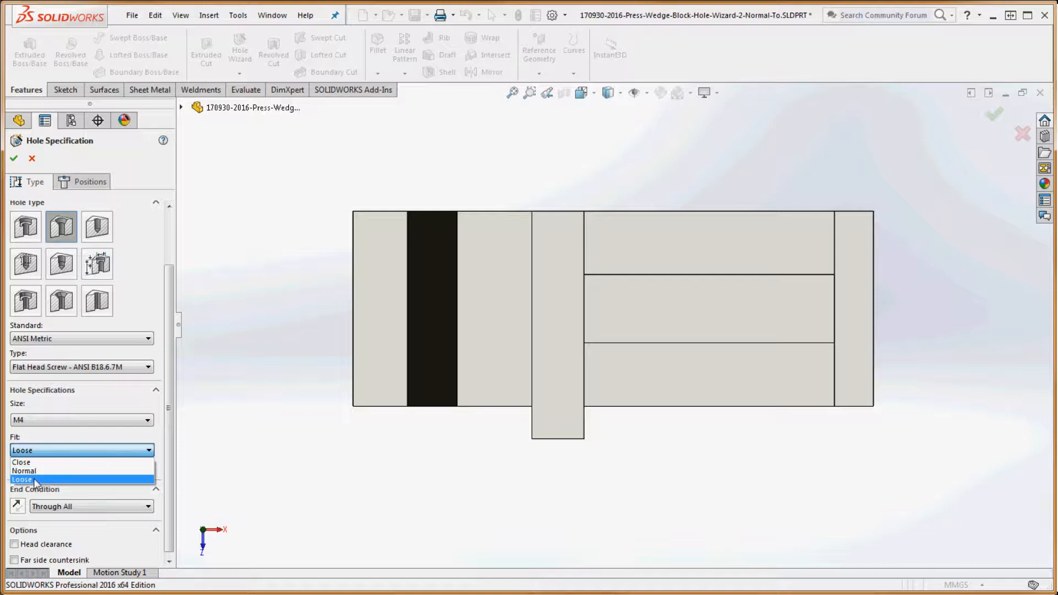
{"action": "left_click", "coordinate": [48, 448]}
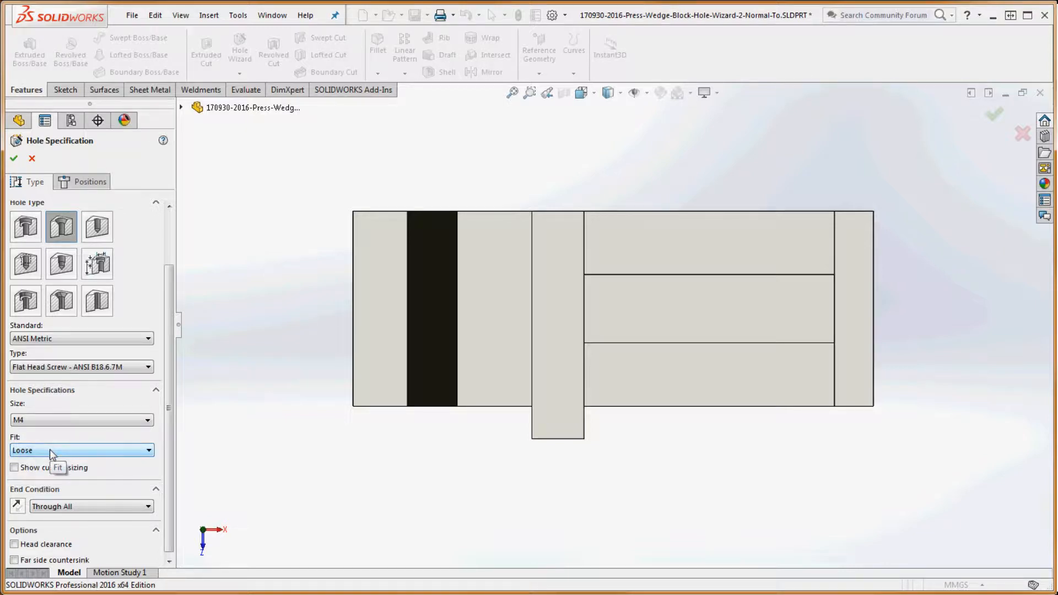
{"action": "left_click", "coordinate": [50, 448]}
{"action": "left_click", "coordinate": [42, 470]}
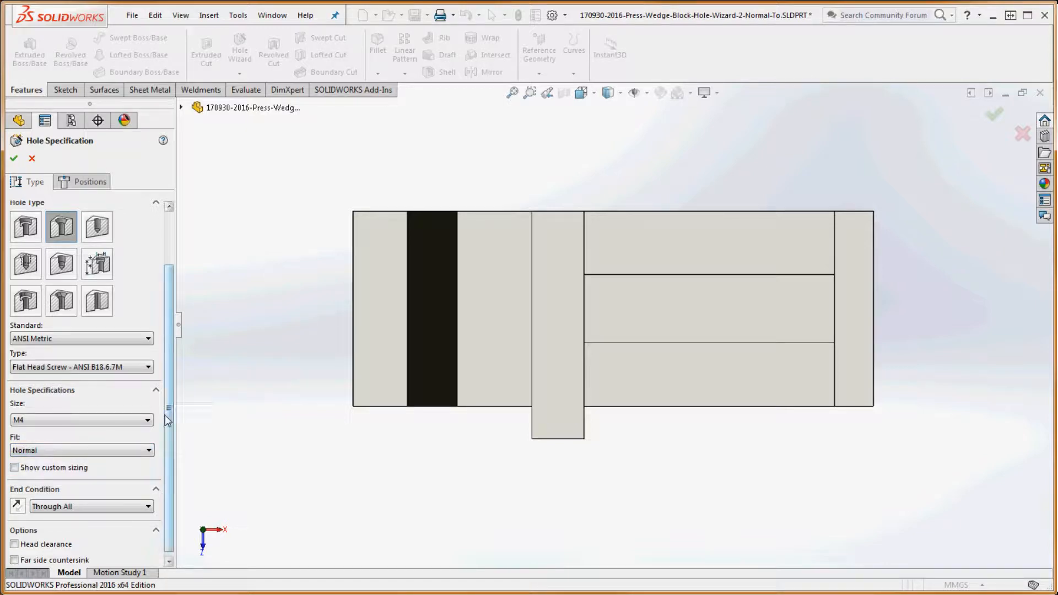
{"action": "scroll", "coordinate": [168, 421], "scroll_direction": "down", "scroll_amount": 1}
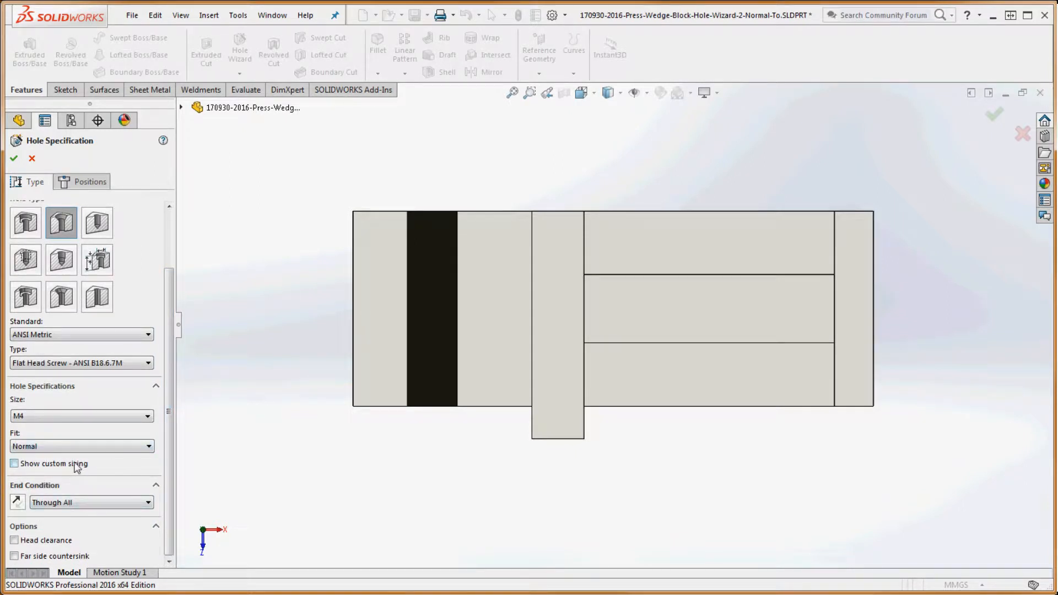
{"action": "left_click", "coordinate": [22, 468]}
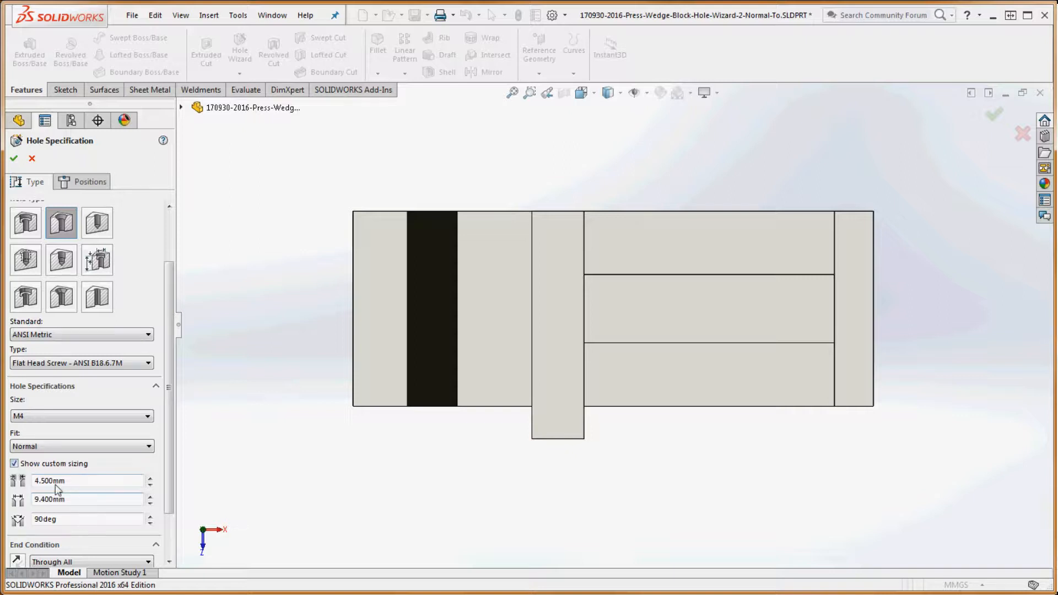
Step: Try the Close and Loose fits to compare their through hole diameters, and restore the Normal fit
{"action": "left_click", "coordinate": [47, 447]}
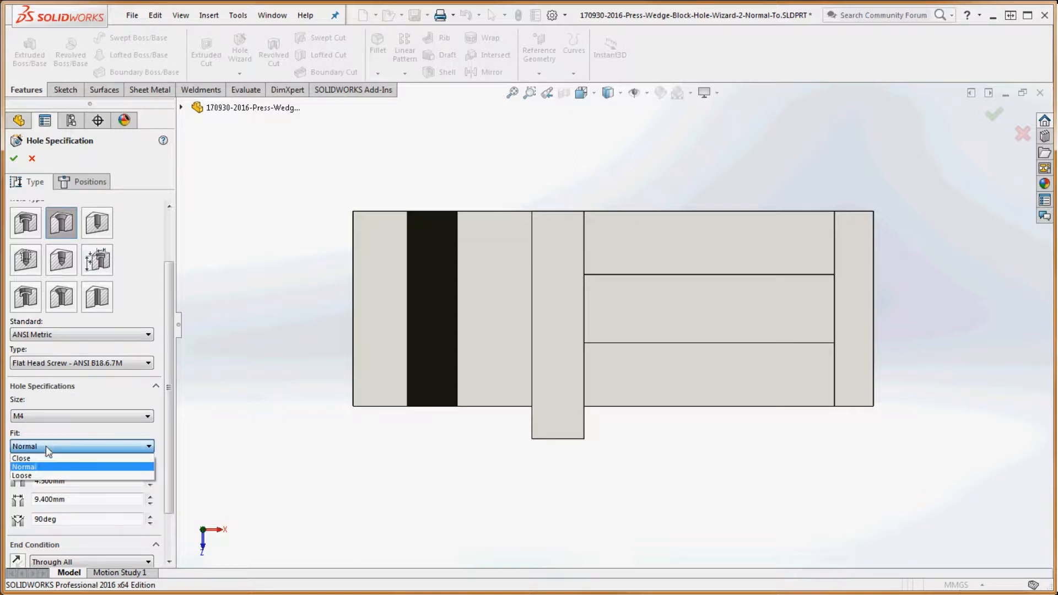
{"action": "left_click", "coordinate": [42, 456]}
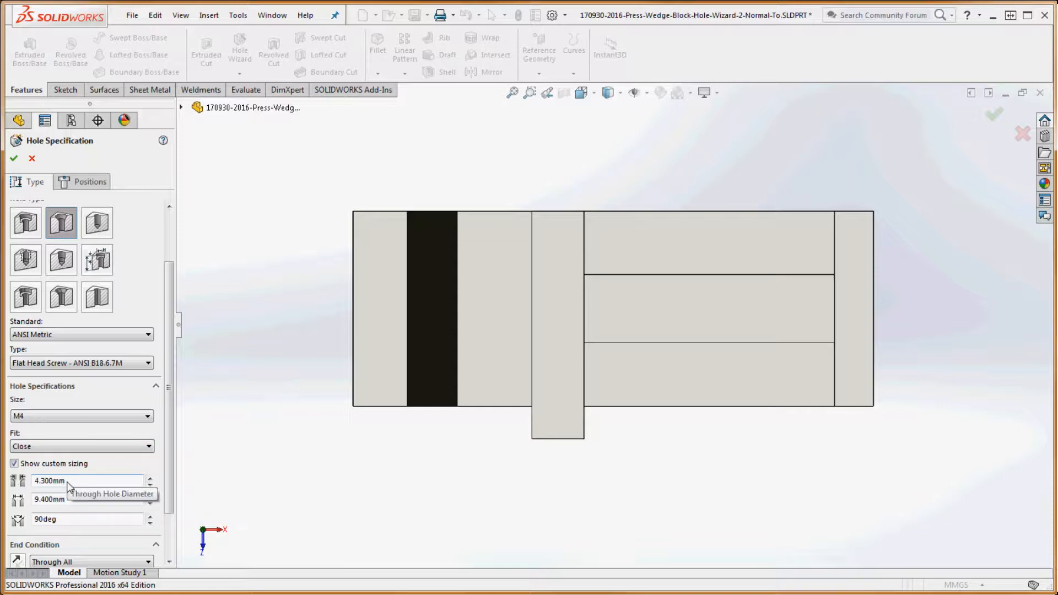
{"action": "left_click", "coordinate": [49, 445]}
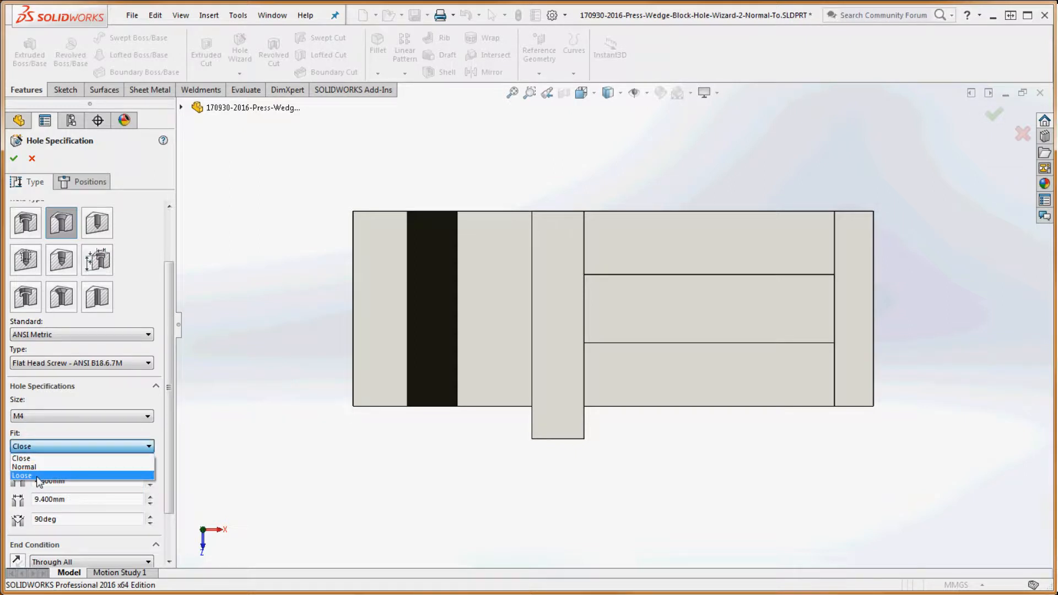
{"action": "left_click", "coordinate": [37, 475]}
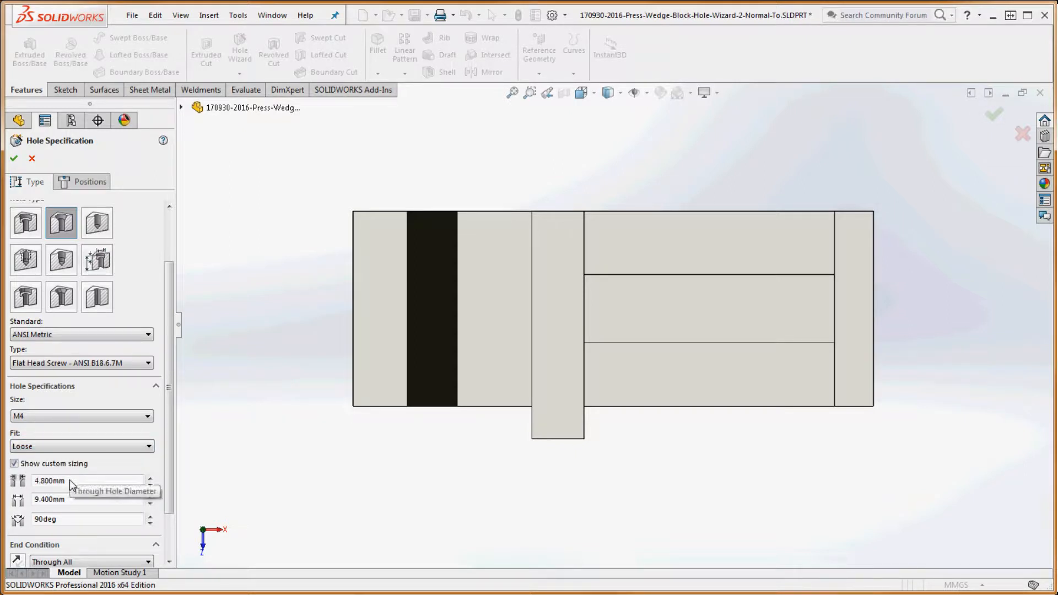
{"action": "left_click", "coordinate": [55, 447]}
{"action": "left_click", "coordinate": [43, 468]}
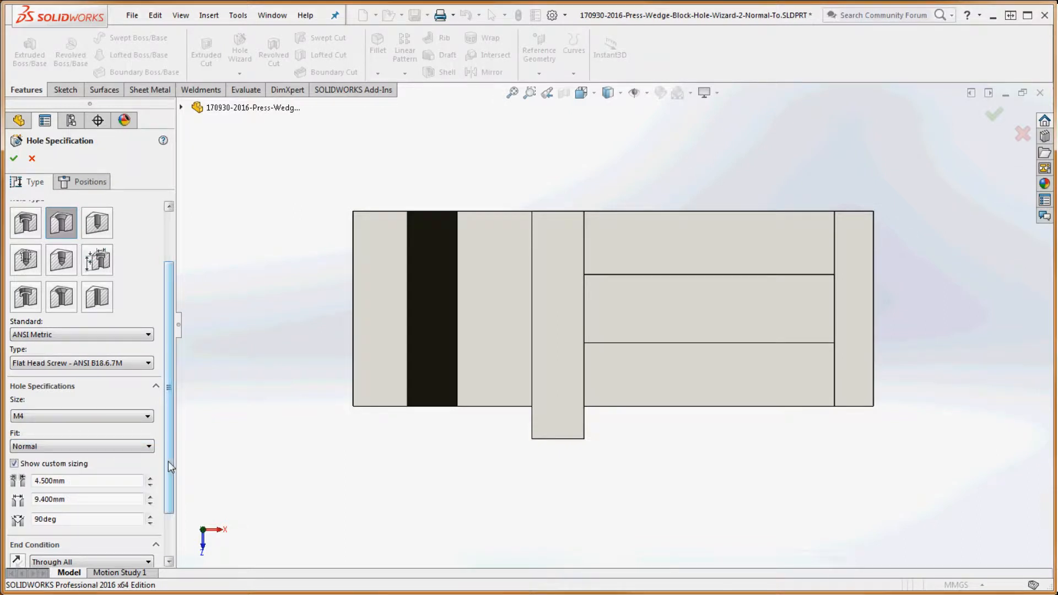
Step: Review the hole's end condition options, keeping Through All
{"action": "scroll", "coordinate": [167, 462], "scroll_direction": "down", "scroll_amount": 3}
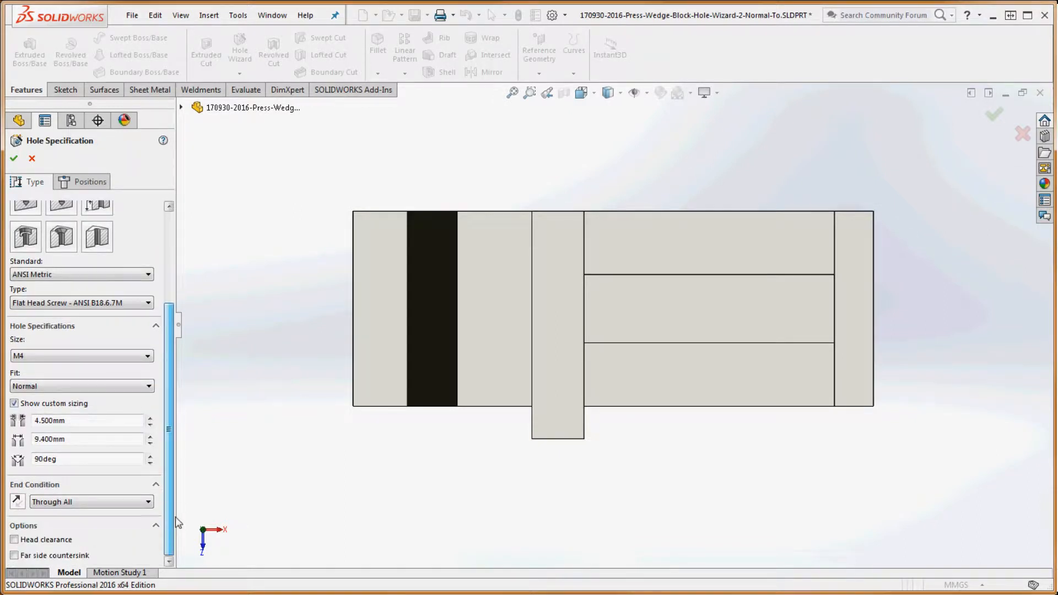
{"action": "left_click", "coordinate": [70, 503]}
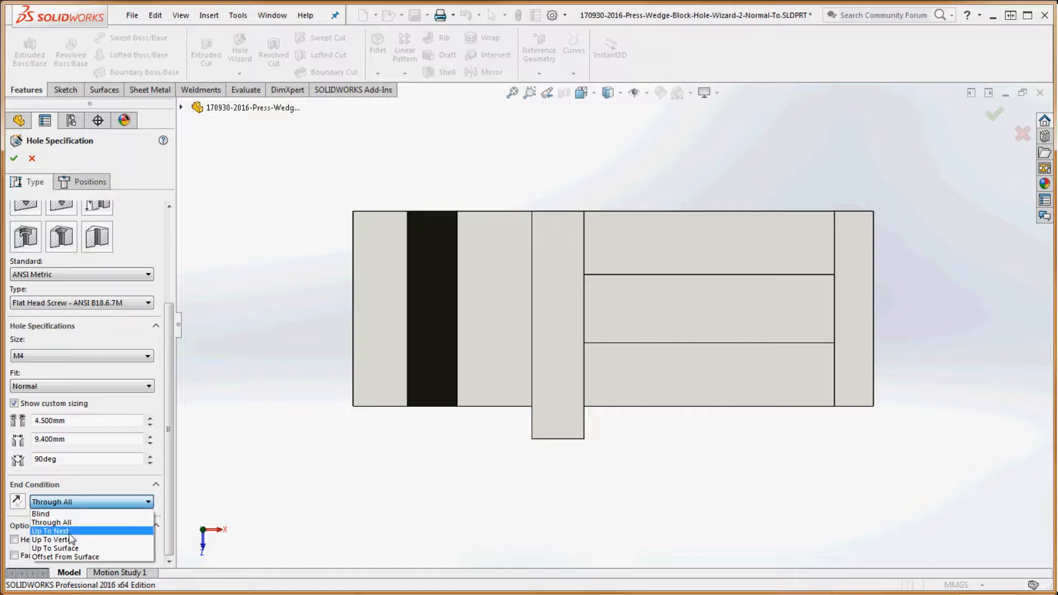
{"action": "left_click", "coordinate": [59, 506]}
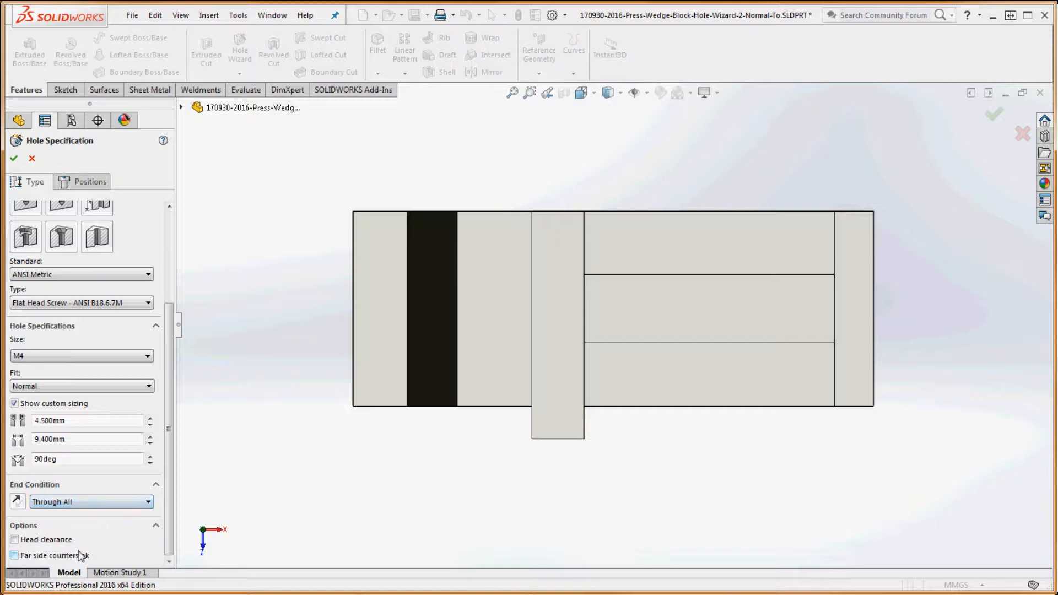
Step: Try the head clearance and far side countersink options, and turn both off again
{"action": "left_click", "coordinate": [15, 540]}
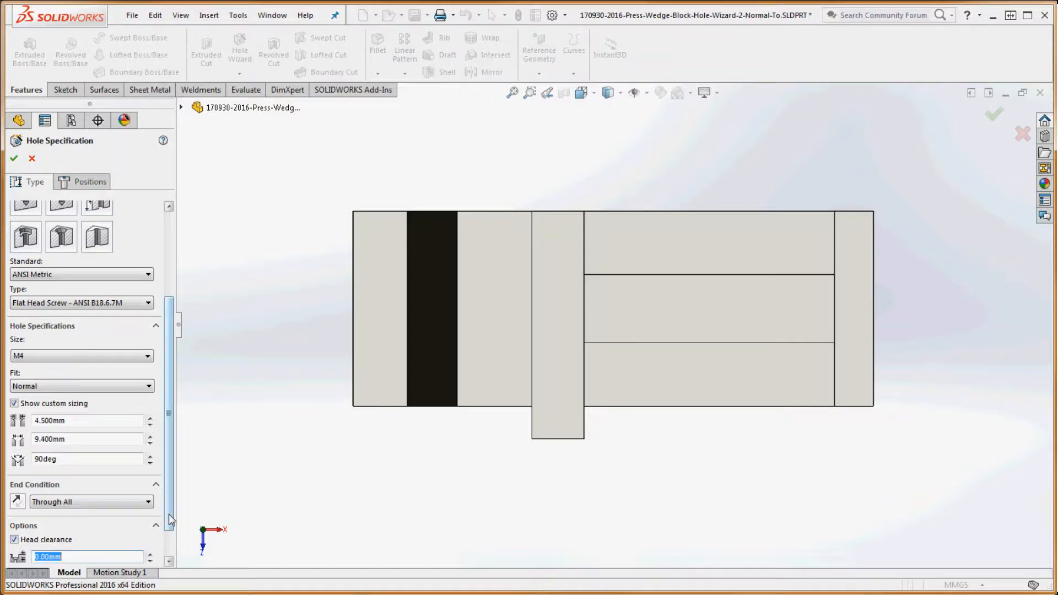
{"action": "scroll", "coordinate": [73, 532], "scroll_direction": "down", "scroll_amount": 1}
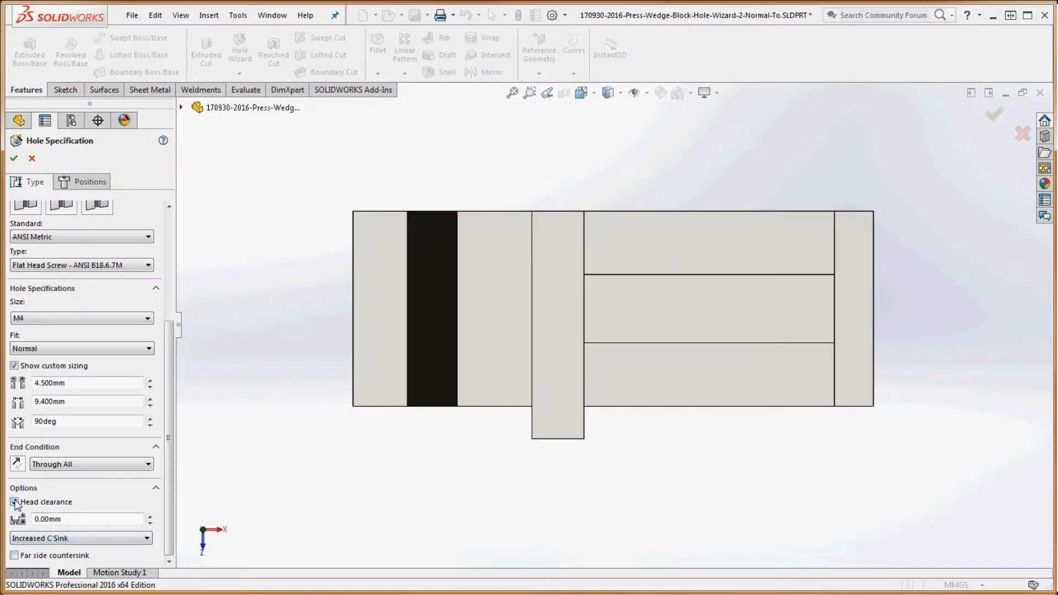
{"action": "left_click", "coordinate": [21, 556]}
{"action": "scroll", "coordinate": [20, 554], "scroll_direction": "down", "scroll_amount": 2}
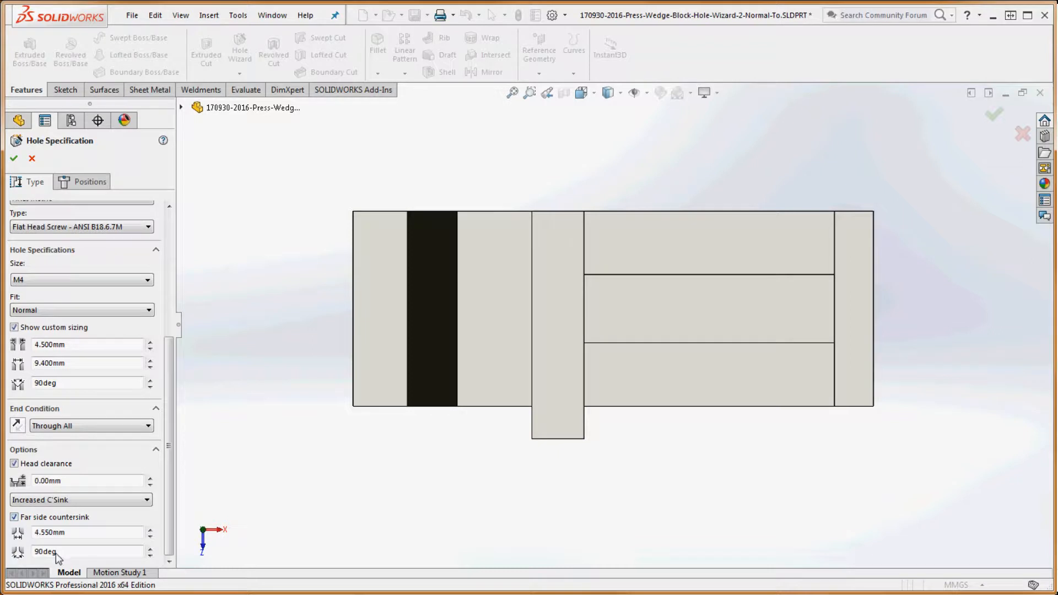
{"action": "left_click", "coordinate": [14, 516]}
{"action": "left_click", "coordinate": [14, 502]}
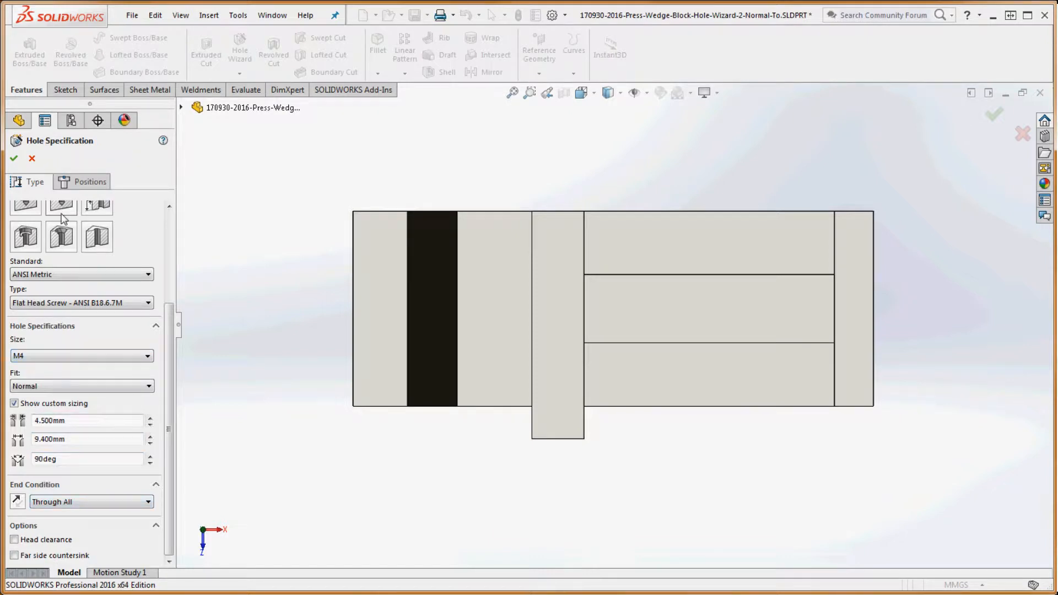
Step: Switch to defining the hole positions, examine the block's faces from several angles, and return to a Normal To view
{"action": "left_click", "coordinate": [100, 183]}
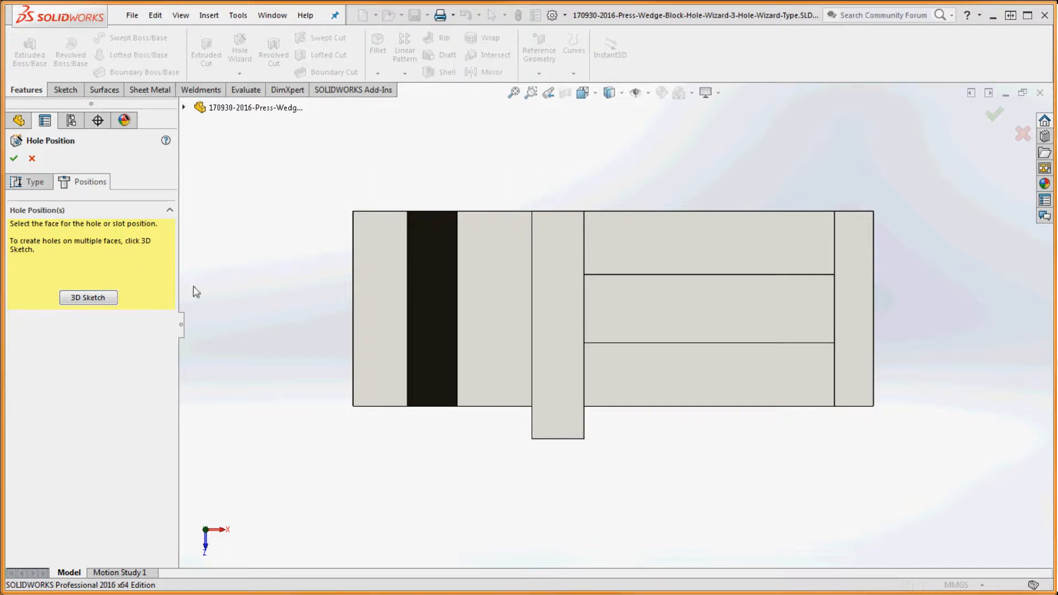
{"action": "middle_click_drag", "start_coordinate": [332, 281], "coordinate": [347, 302]}
{"action": "scroll", "coordinate": [347, 302], "scroll_direction": "down", "scroll_amount": 1}
{"action": "scroll", "coordinate": [348, 301], "scroll_direction": "up", "scroll_amount": 1}
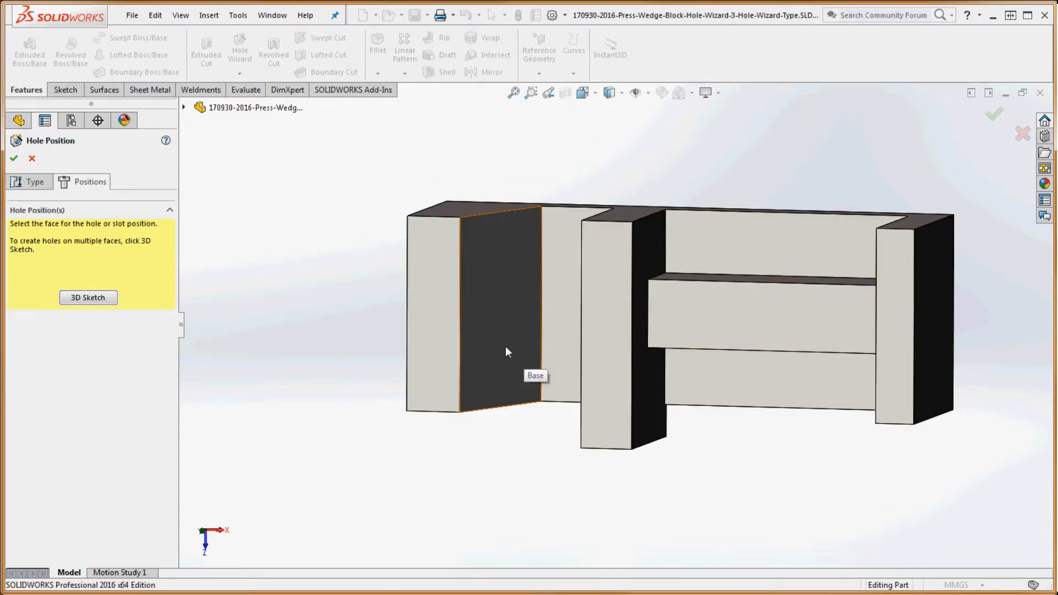
{"action": "middle_click_drag", "start_coordinate": [522, 373], "coordinate": [531, 449]}
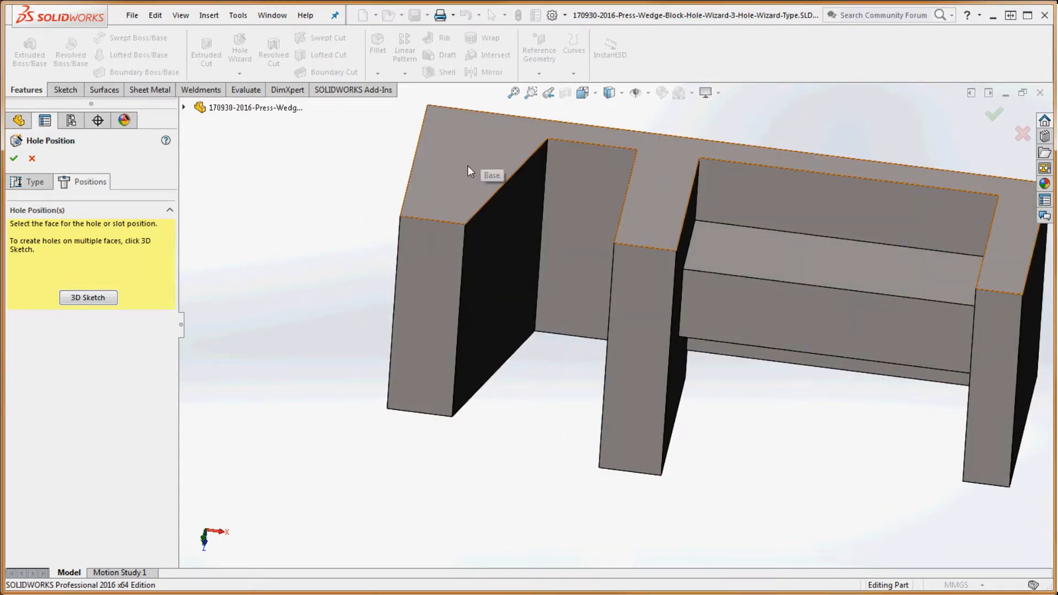
{"action": "middle_click_drag", "start_coordinate": [535, 336], "coordinate": [530, 255]}
{"action": "scroll", "coordinate": [673, 345], "scroll_direction": "up", "scroll_amount": 4}
{"action": "scroll", "coordinate": [749, 272], "scroll_direction": "down", "scroll_amount": 2}
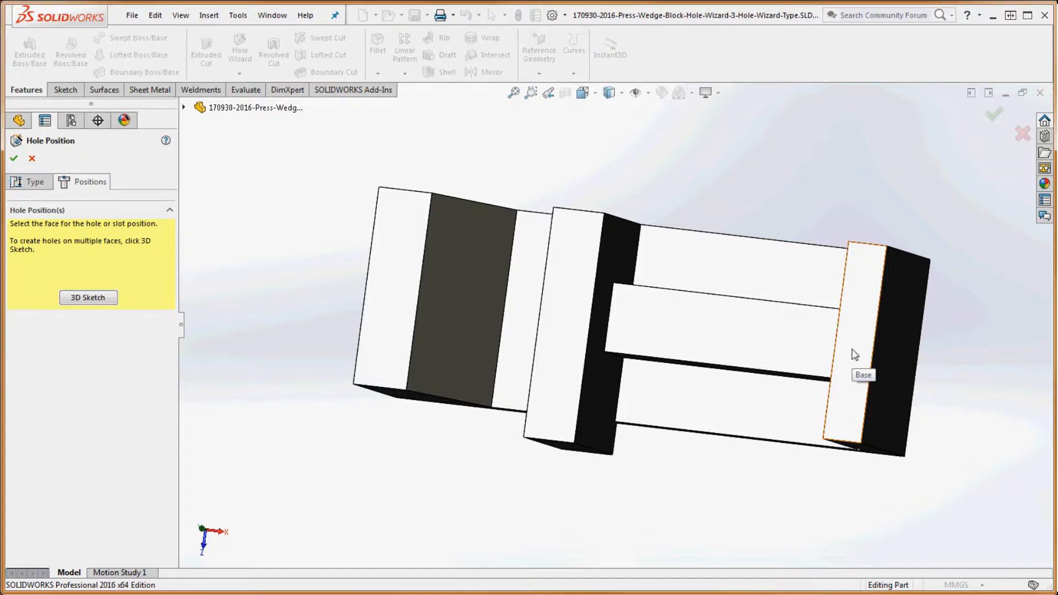
{"action": "left_click", "coordinate": [593, 95]}
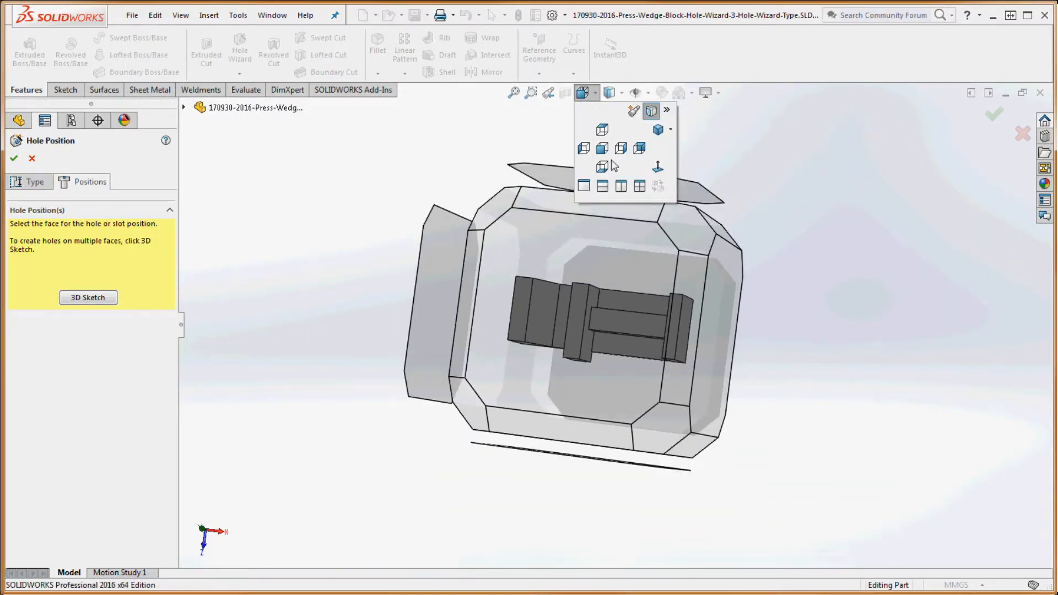
{"action": "left_click", "coordinate": [657, 166]}
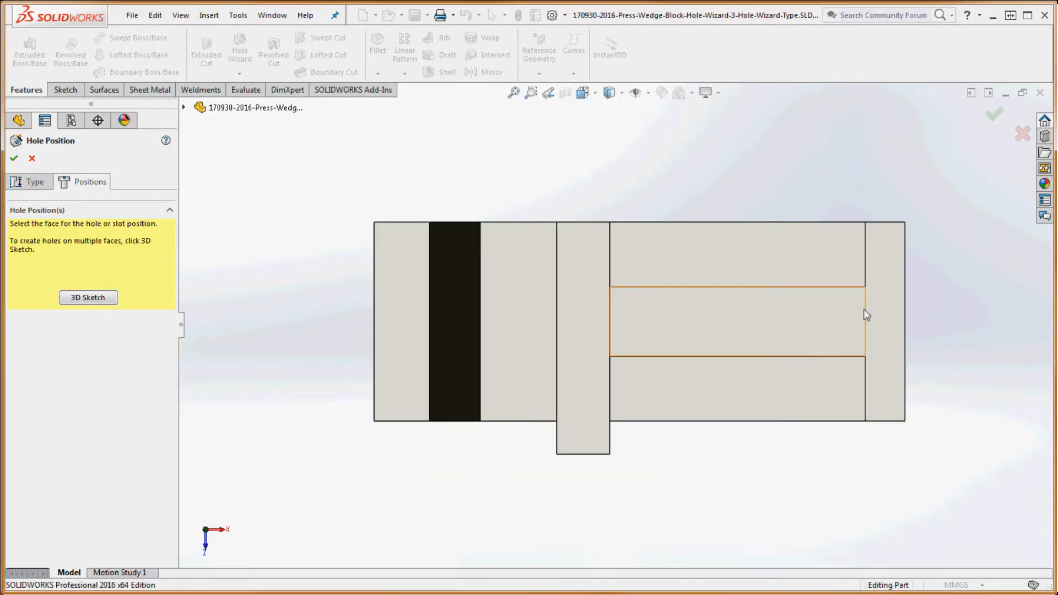
Step: Select the recessed face above the mid support bar as hole face, and place one hole point near each of its two ends
{"action": "left_click", "coordinate": [677, 255]}
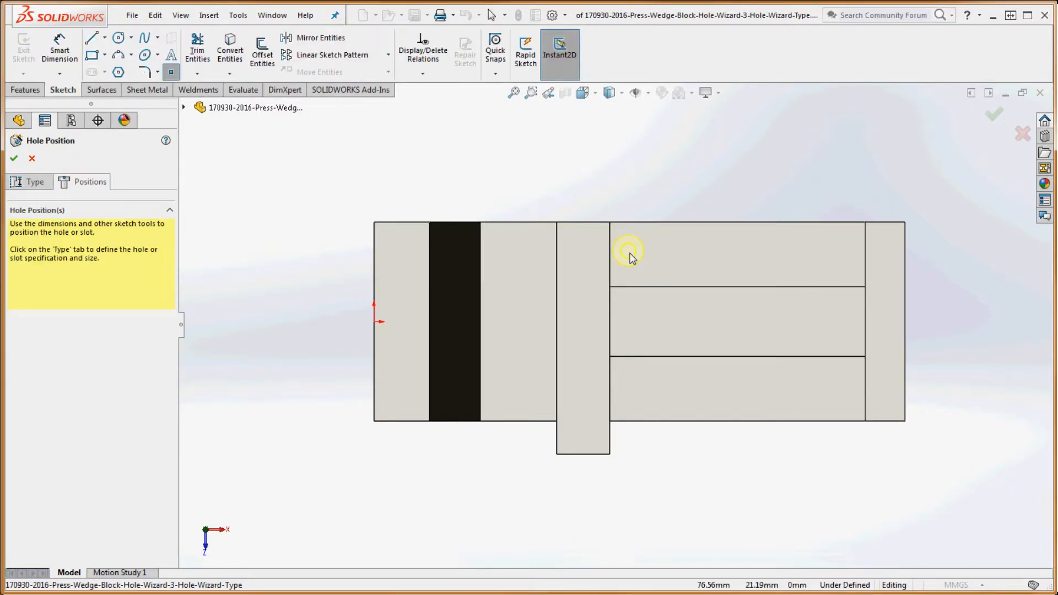
{"action": "left_click", "coordinate": [654, 225]}
{"action": "left_click", "coordinate": [661, 250]}
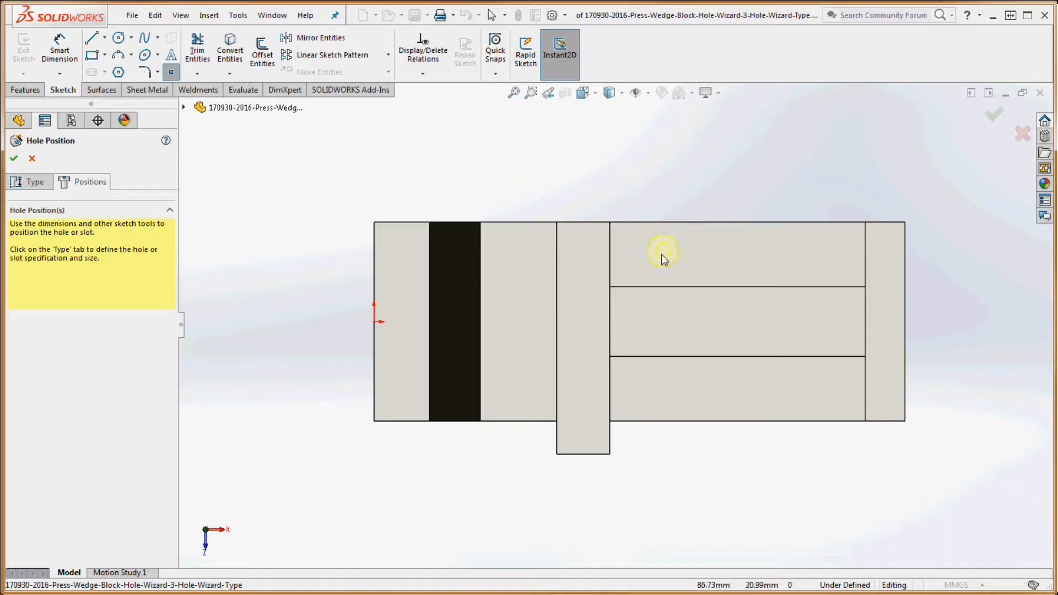
{"action": "left_click", "coordinate": [810, 255]}
{"action": "left_click", "coordinate": [865, 373]}
{"action": "left_click", "coordinate": [821, 388]}
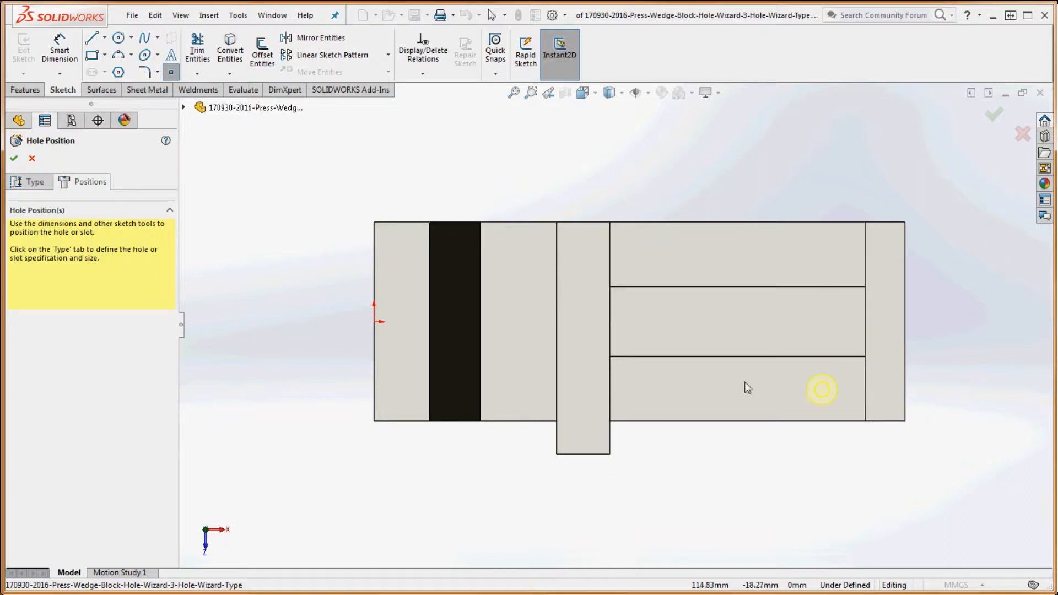
{"action": "left_click", "coordinate": [641, 245]}
{"action": "left_click", "coordinate": [639, 248]}
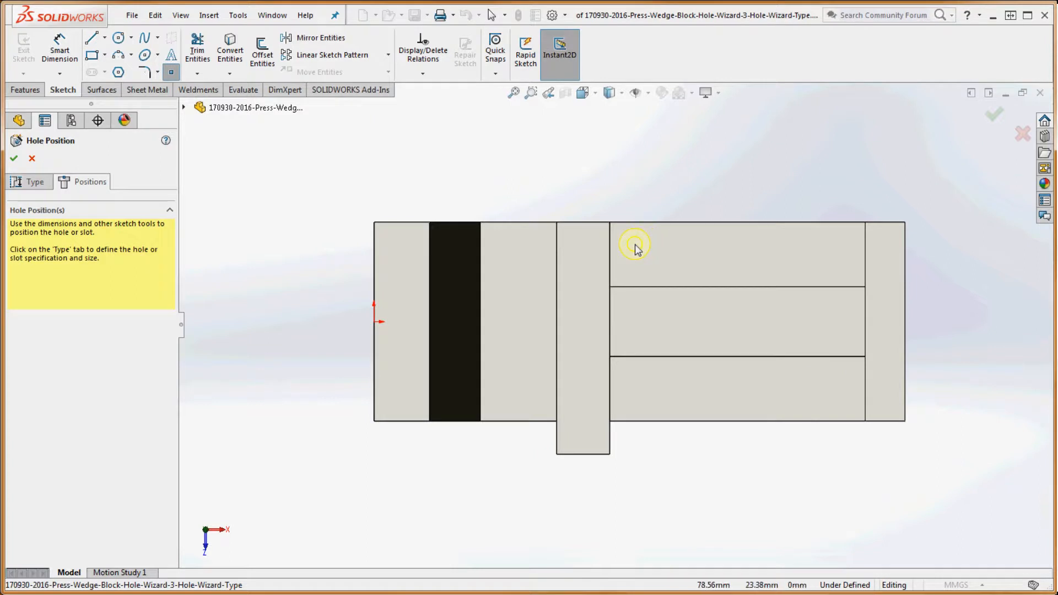
{"action": "left_click", "coordinate": [635, 244]}
{"action": "left_click", "coordinate": [785, 257]}
{"action": "left_click", "coordinate": [824, 247]}
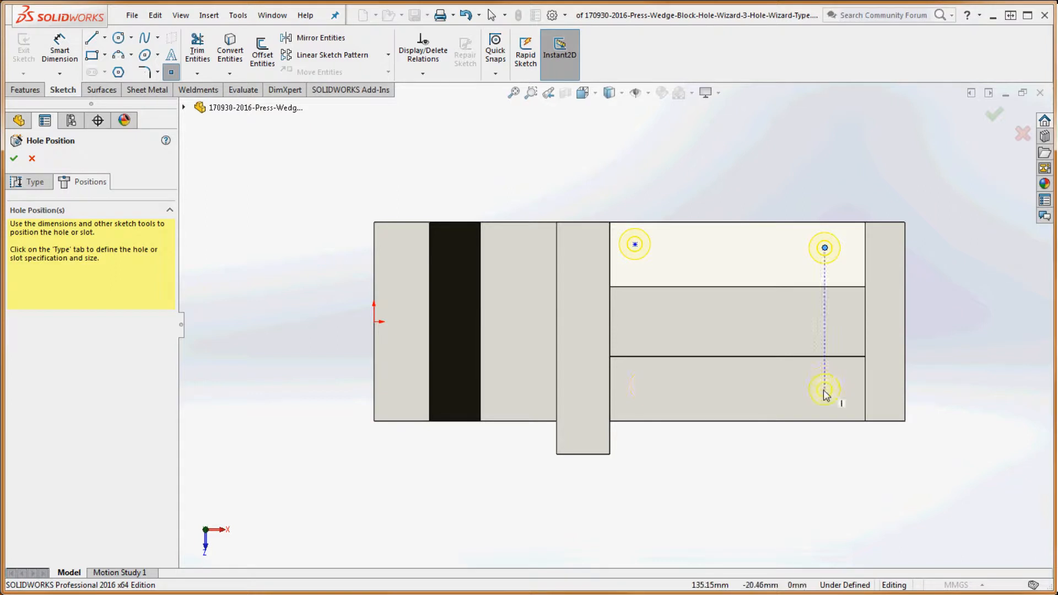
{"action": "key", "text": "Escape"}
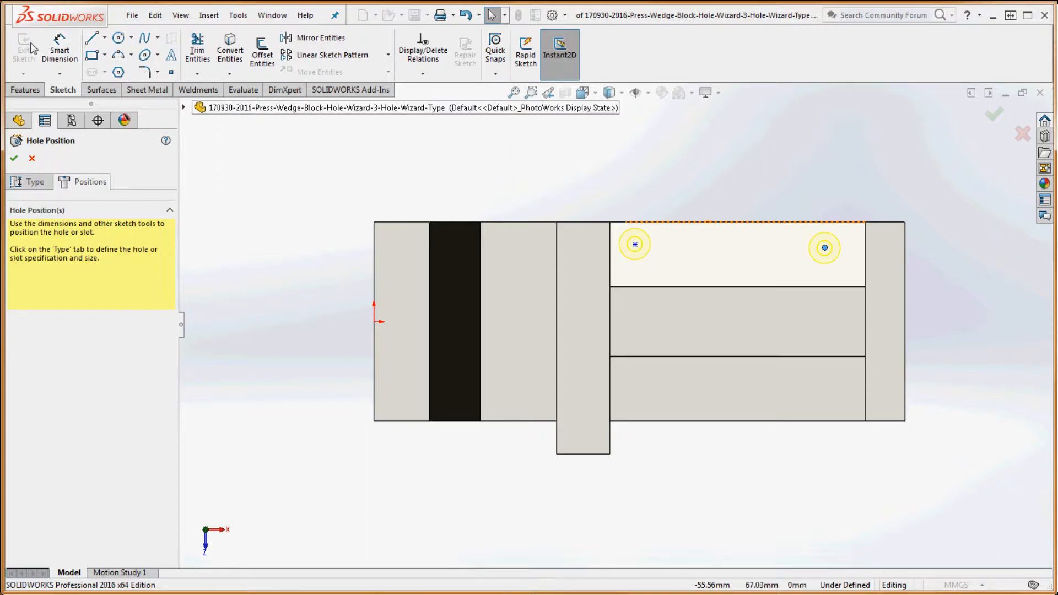
Step: Sketch a corner rectangle about 45 mm high across the recessed area between the end supports, and make it construction geometry
{"action": "left_click", "coordinate": [91, 56]}
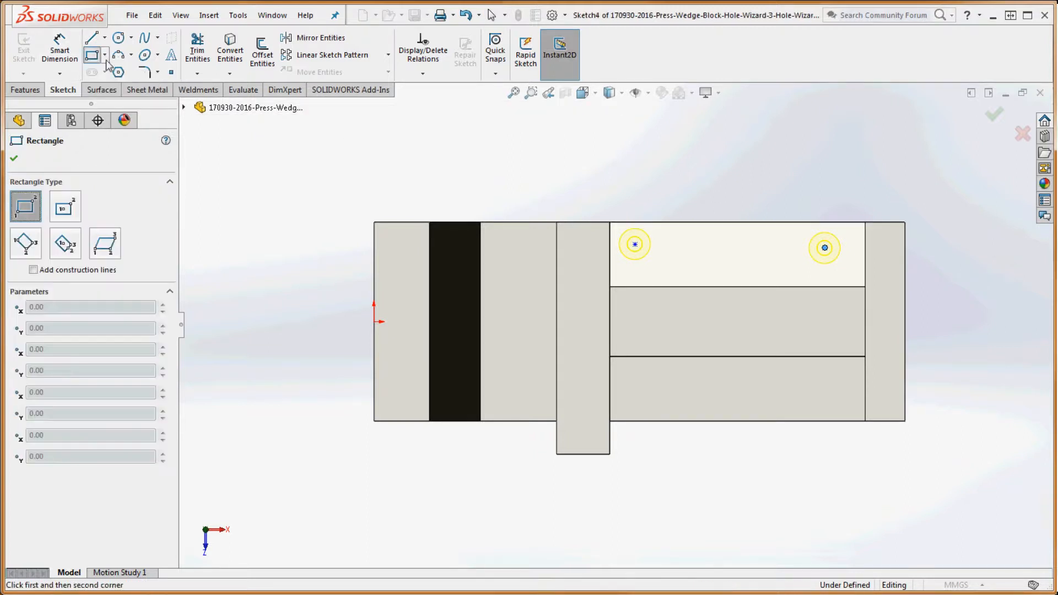
{"action": "left_click", "coordinate": [647, 248]}
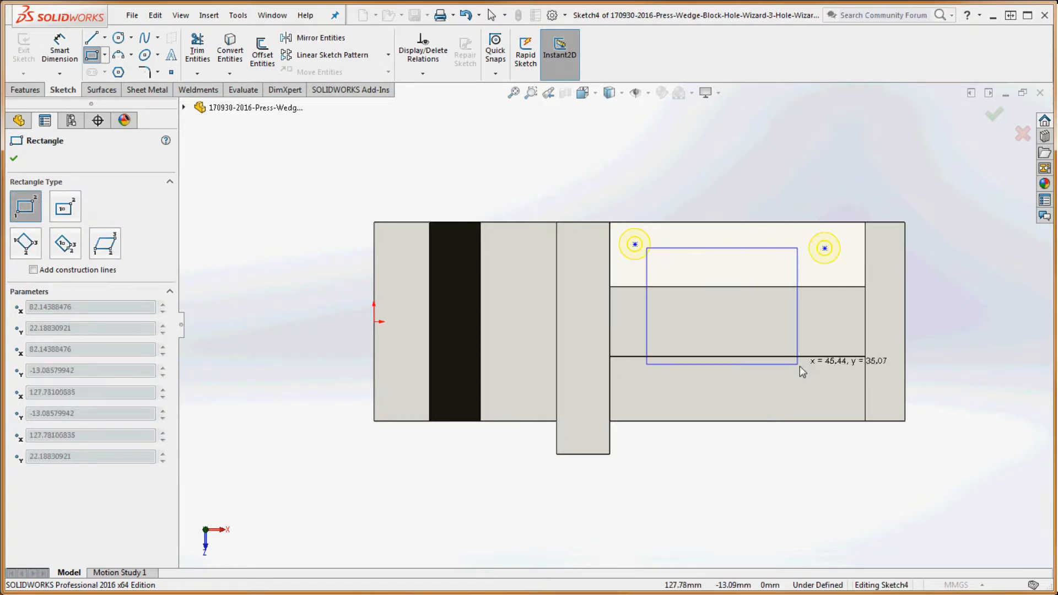
{"action": "left_click", "coordinate": [842, 399]}
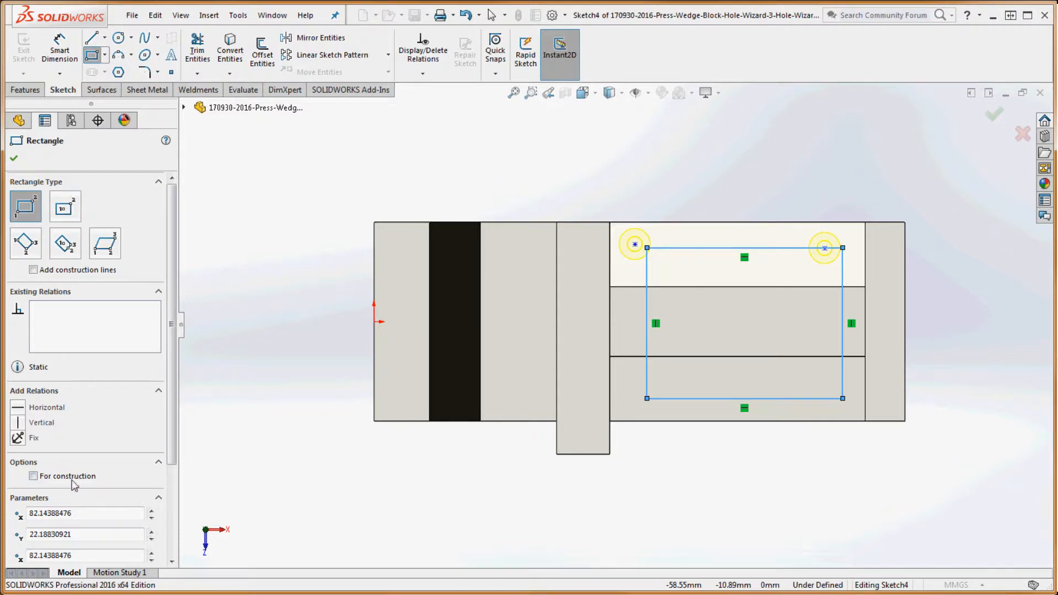
{"action": "left_click", "coordinate": [33, 476]}
{"action": "key", "text": "Escape"}
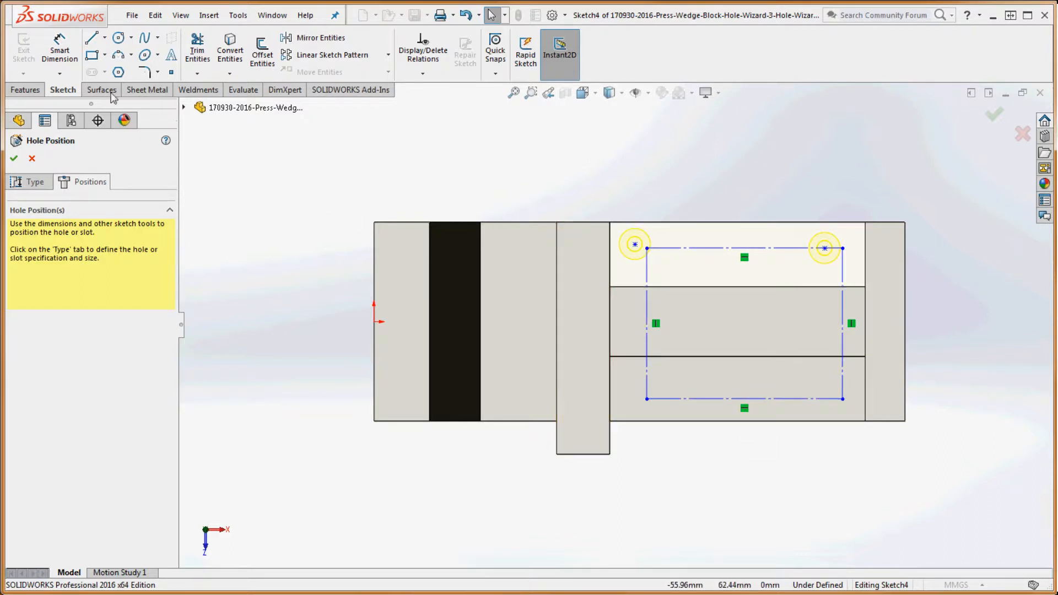
Step: Dimension the rectangle's lower line 7 mm from the lower edge of the block
{"action": "left_click", "coordinate": [58, 49]}
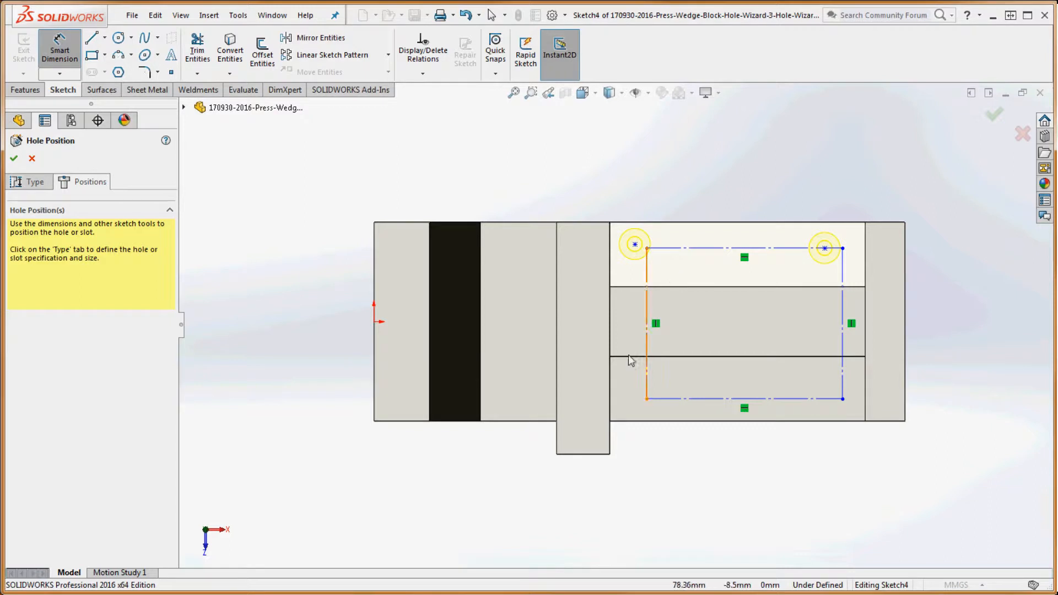
{"action": "left_click", "coordinate": [706, 399]}
{"action": "left_click", "coordinate": [722, 422]}
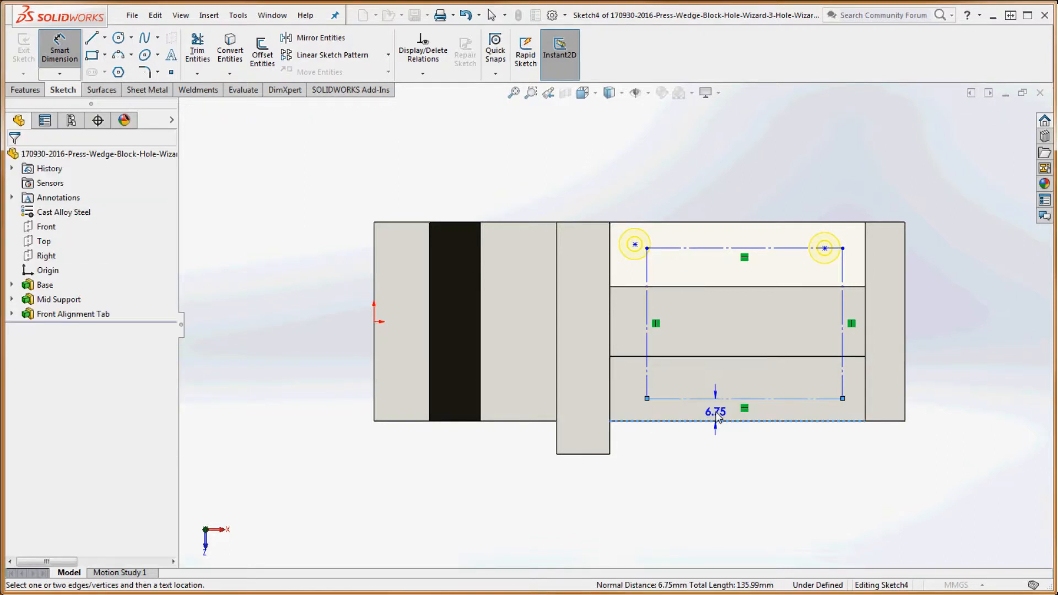
{"action": "left_click", "coordinate": [717, 414]}
{"action": "type", "text": "7"}
{"action": "key", "text": "Return"}
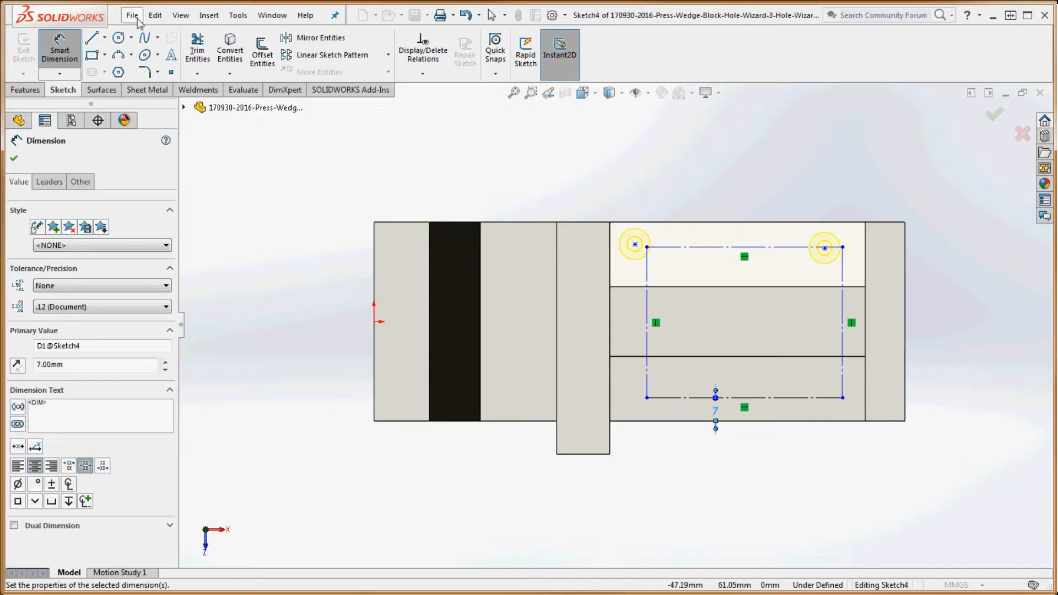
Step: Draw a horizontal centerline between the midpoints of the mid support bar's left and right edges
{"action": "left_click", "coordinate": [105, 37]}
{"action": "left_click", "coordinate": [98, 72]}
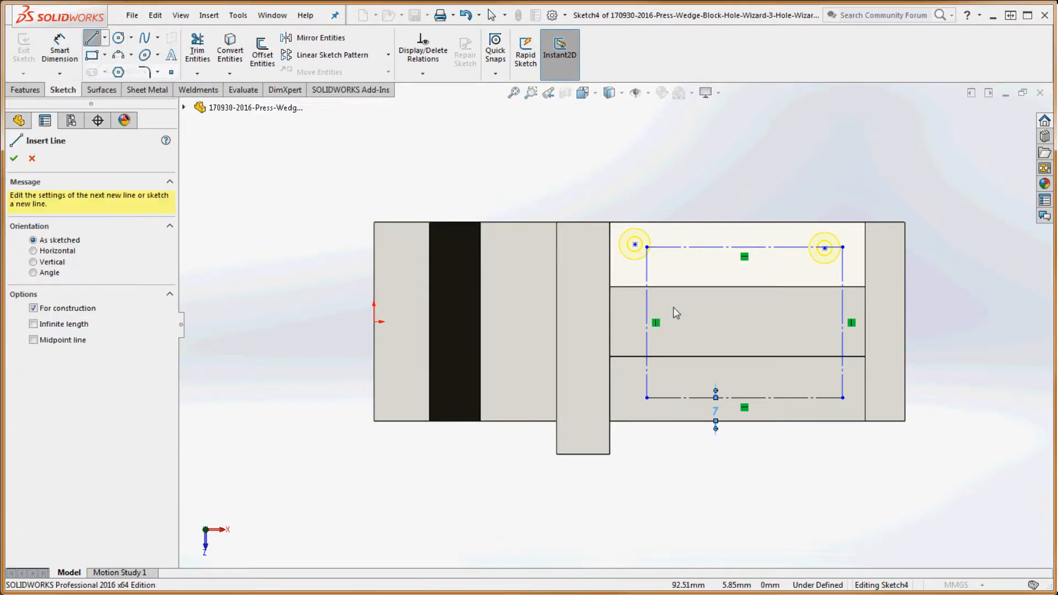
{"action": "left_click", "coordinate": [609, 338]}
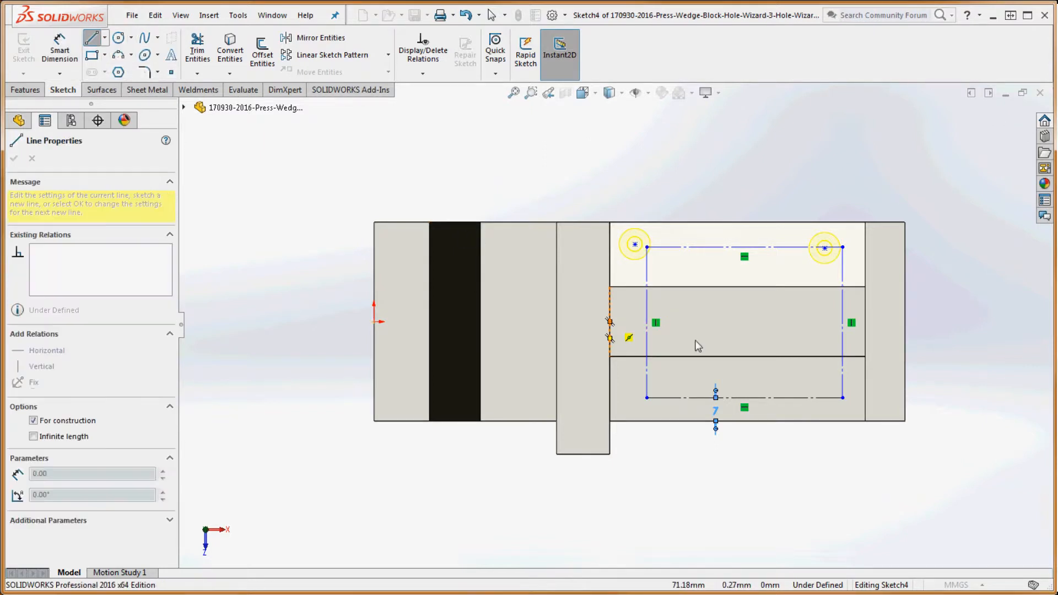
{"action": "double_click", "coordinate": [866, 322]}
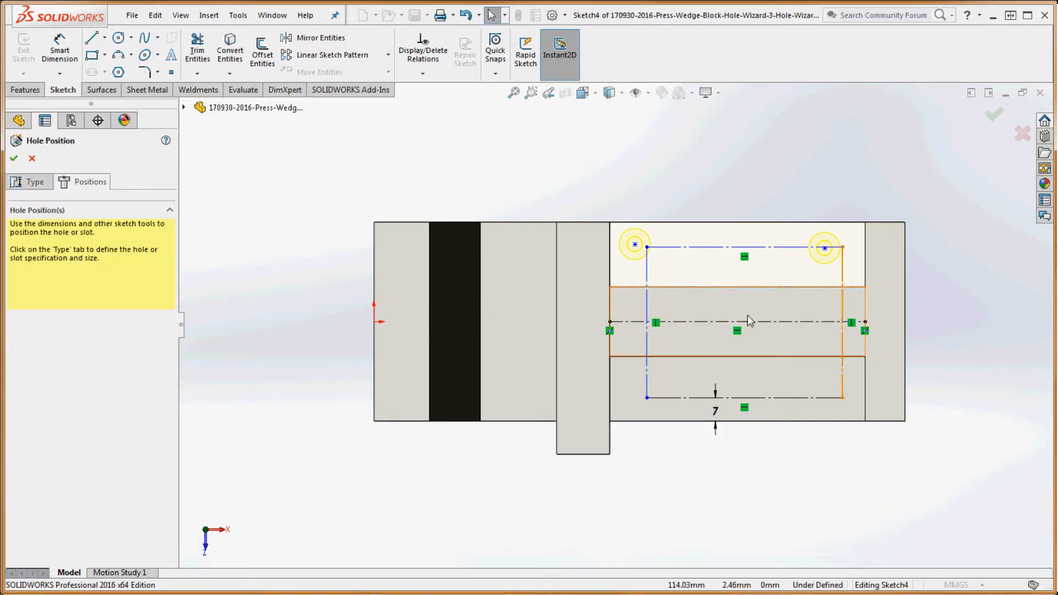
{"action": "key", "text": "Escape"}
Step: Make the midpoint of the rectangle's left side coincident with the centerline, and test the relation by moving the upper-left corner
{"action": "right_click", "coordinate": [647, 304]}
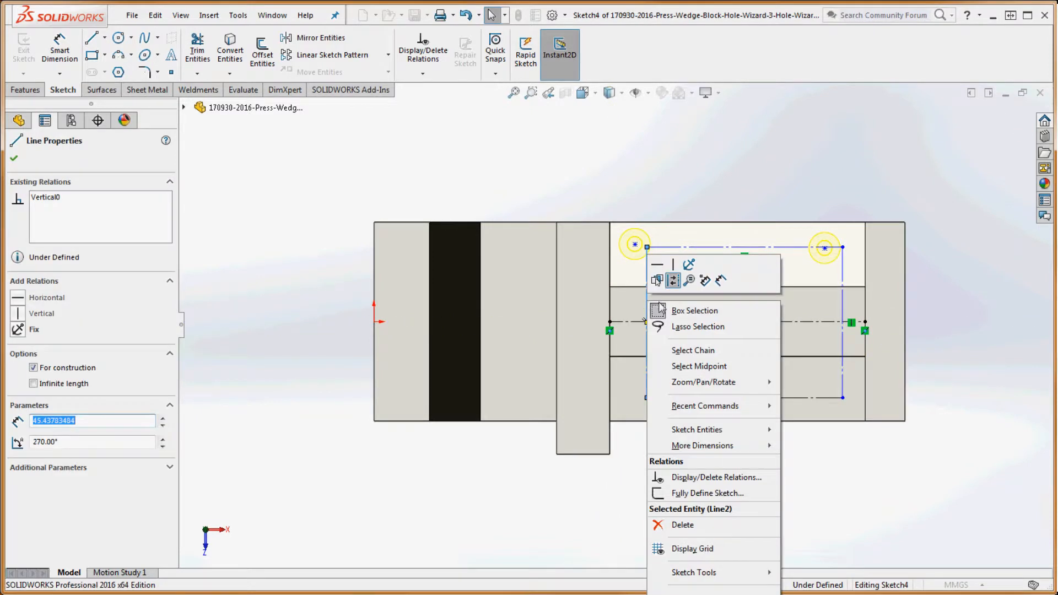
{"action": "left_click", "coordinate": [699, 366]}
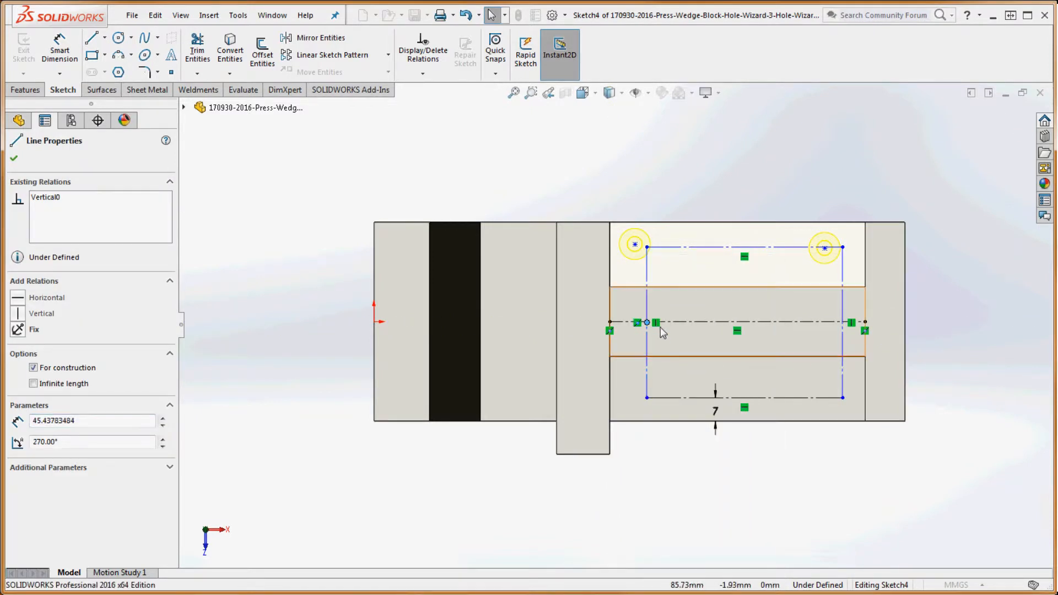
{"action": "scroll", "coordinate": [663, 327], "scroll_direction": "down", "scroll_amount": 8}
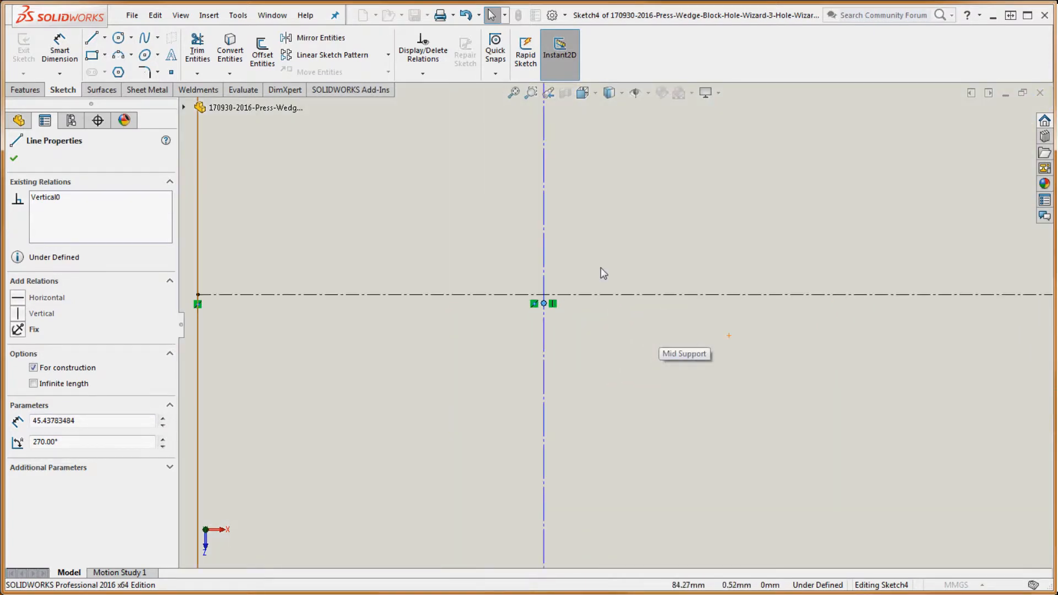
{"action": "left_click", "coordinate": [614, 296], "text": "ctrl"}
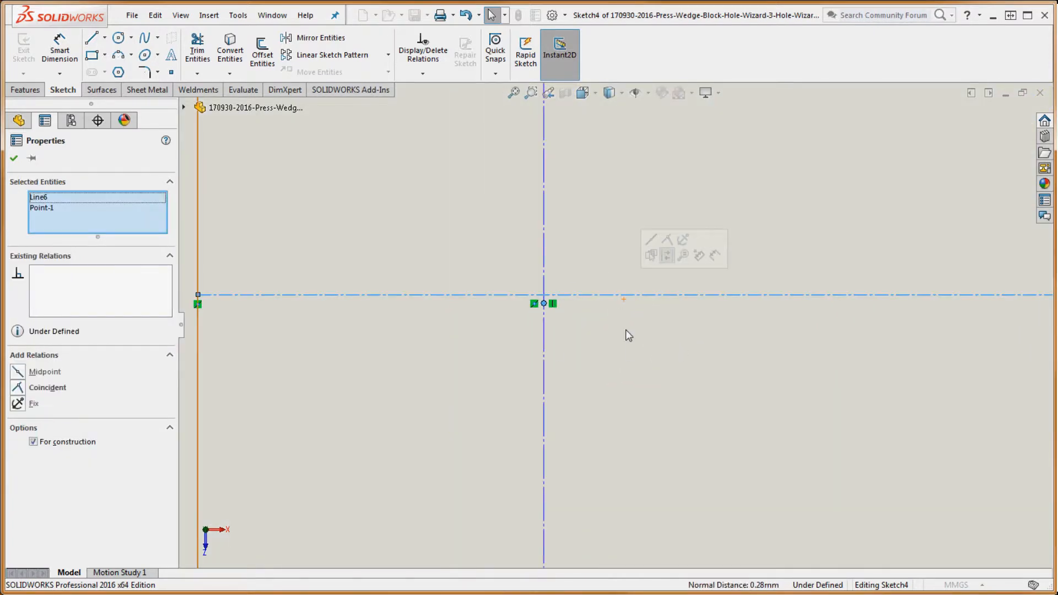
{"action": "left_click", "coordinate": [34, 375]}
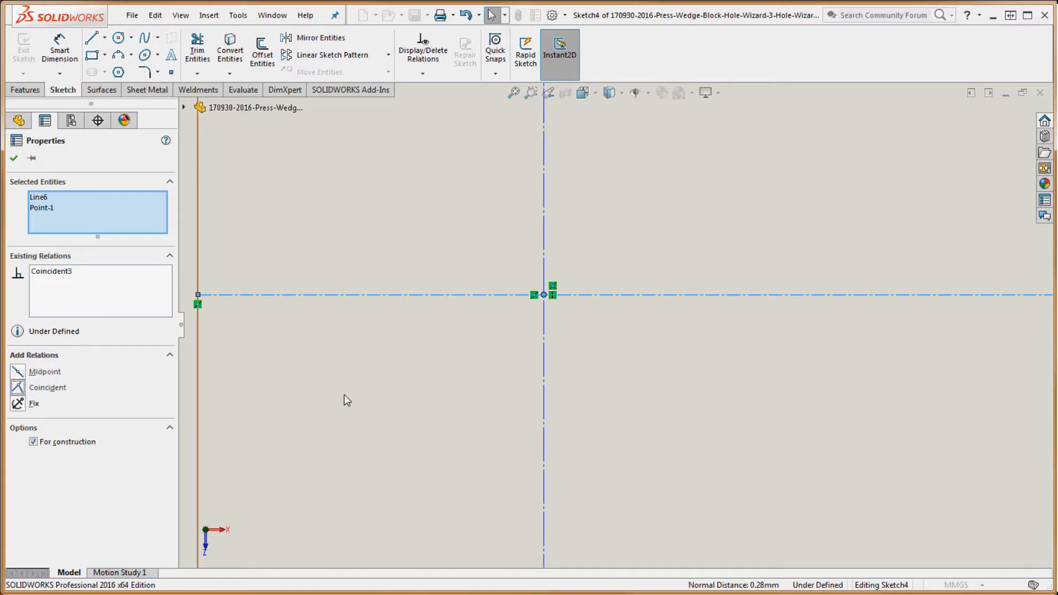
{"action": "left_click", "coordinate": [342, 395]}
{"action": "key", "text": "f"}
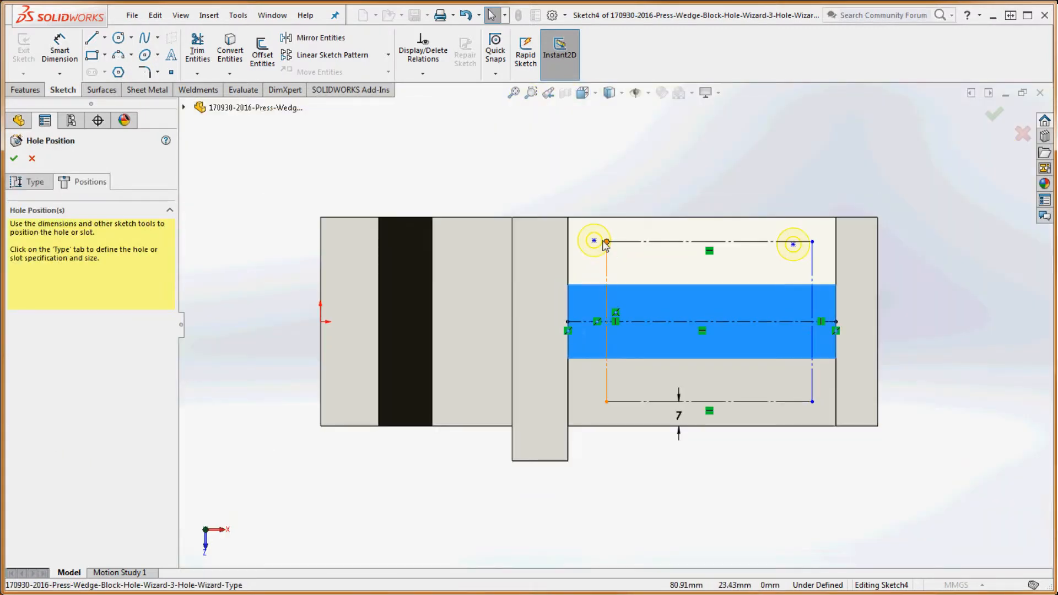
{"action": "left_click", "coordinate": [610, 241]}
{"action": "mouse_move", "coordinate": [610, 197]}
{"action": "left_mouse_down"}
{"action": "mouse_move", "coordinate": [658, 224]}
{"action": "mouse_move", "coordinate": [613, 224]}
{"action": "left_mouse_up"}
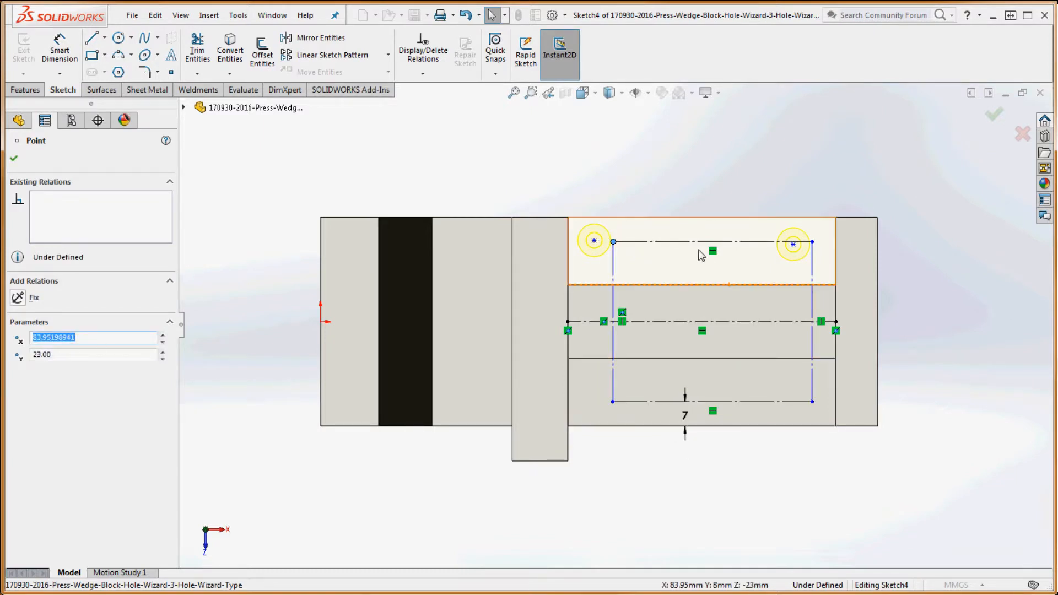
Step: Dimension the distance between the rectangle's upper line and the block's upper edge as a driven dimension
{"action": "left_click", "coordinate": [60, 50]}
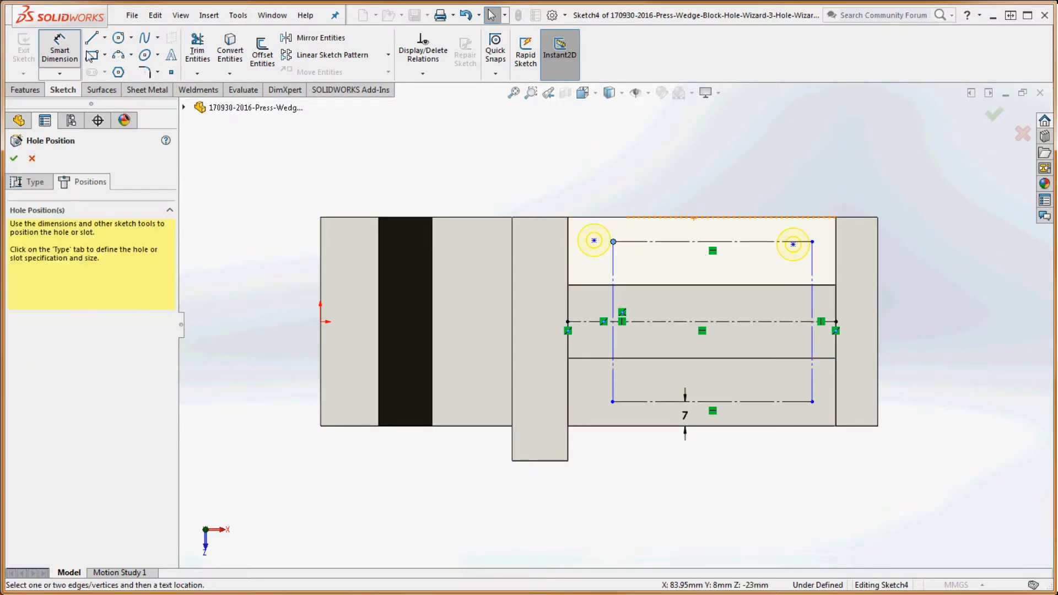
{"action": "left_click", "coordinate": [668, 241]}
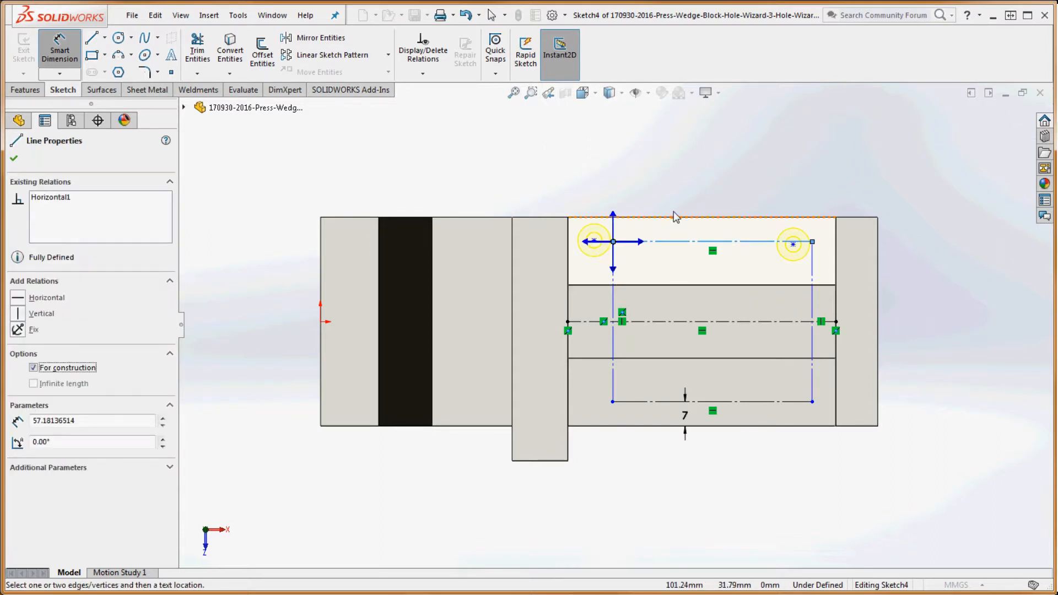
{"action": "left_click", "coordinate": [678, 174]}
{"action": "left_click", "coordinate": [684, 242]}
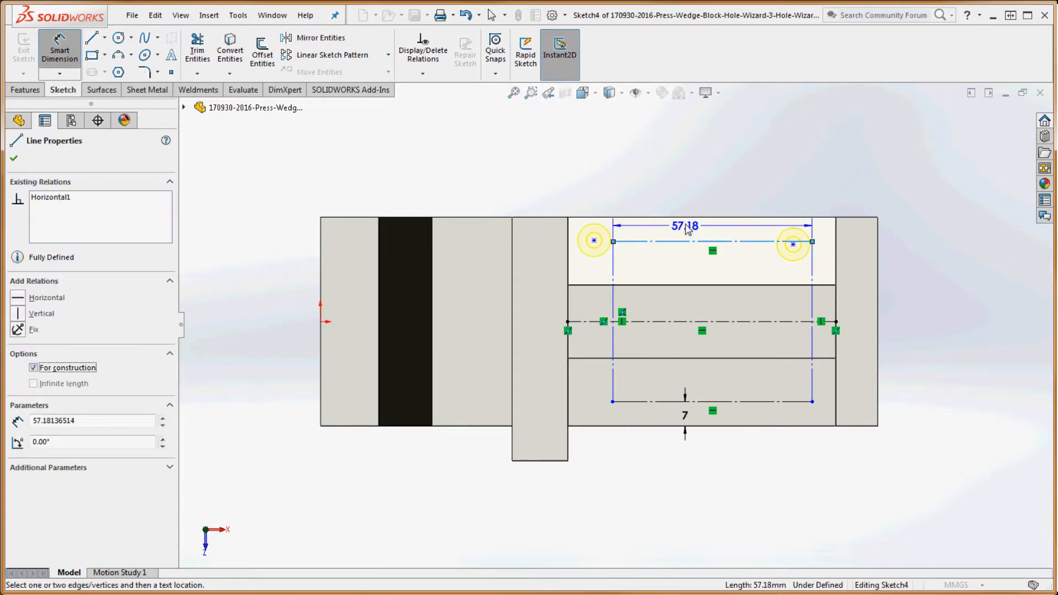
{"action": "left_click", "coordinate": [684, 217]}
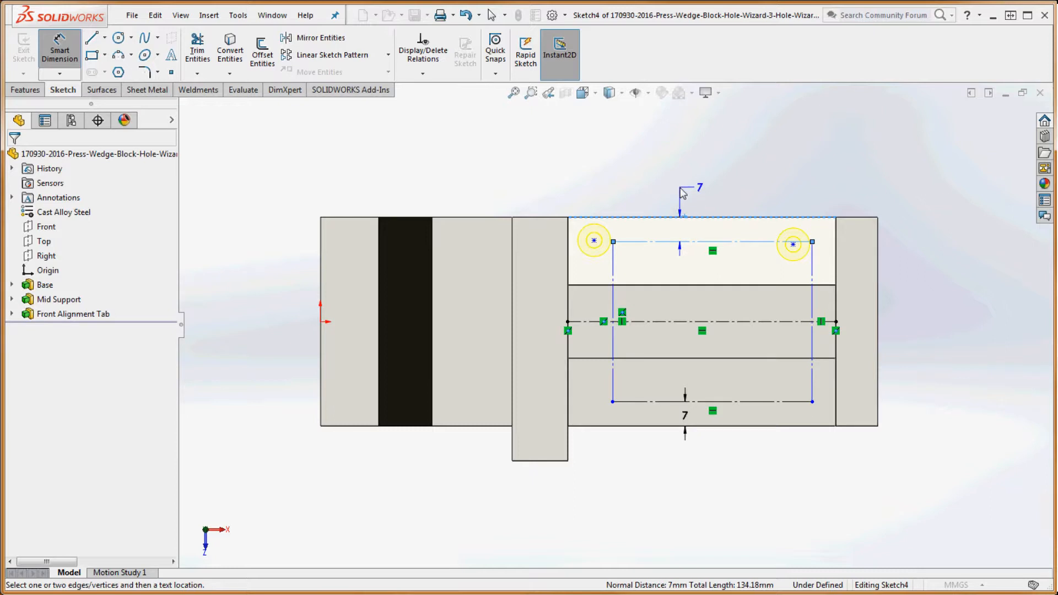
{"action": "left_click", "coordinate": [682, 201]}
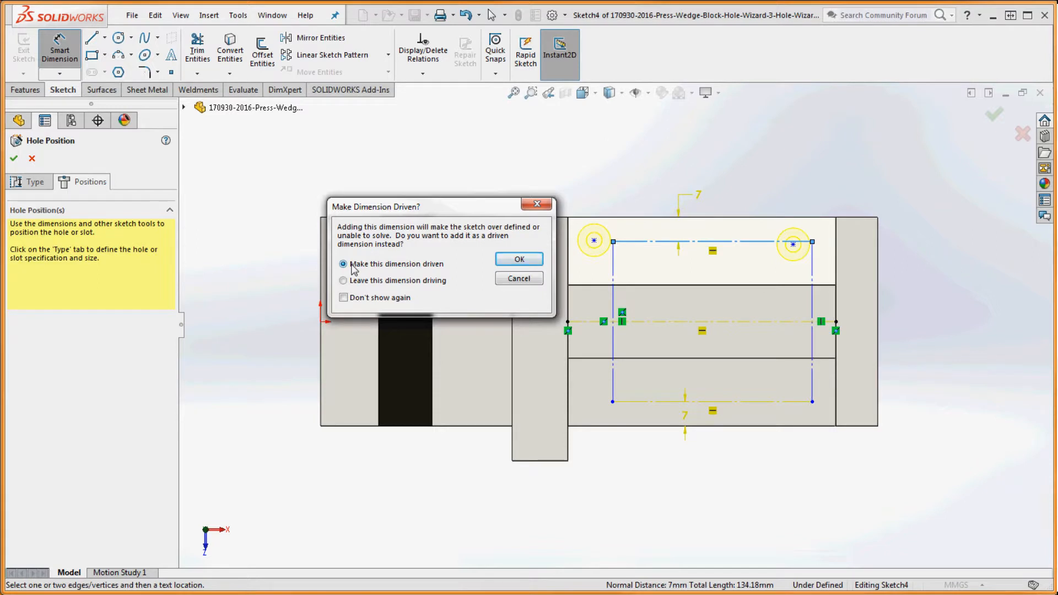
{"action": "left_click", "coordinate": [508, 261]}
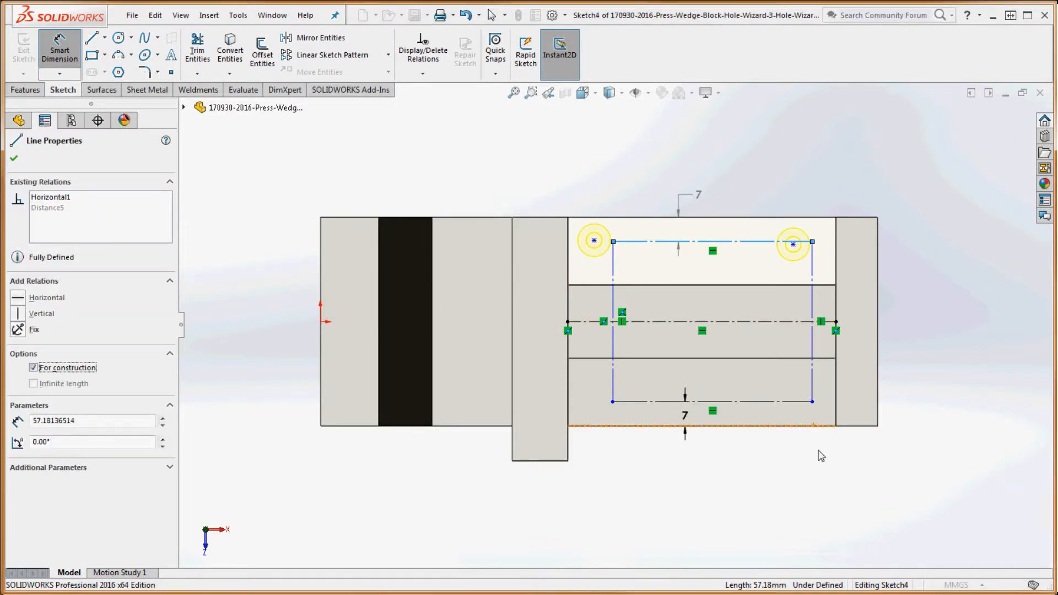
{"action": "key", "text": "Escape"}
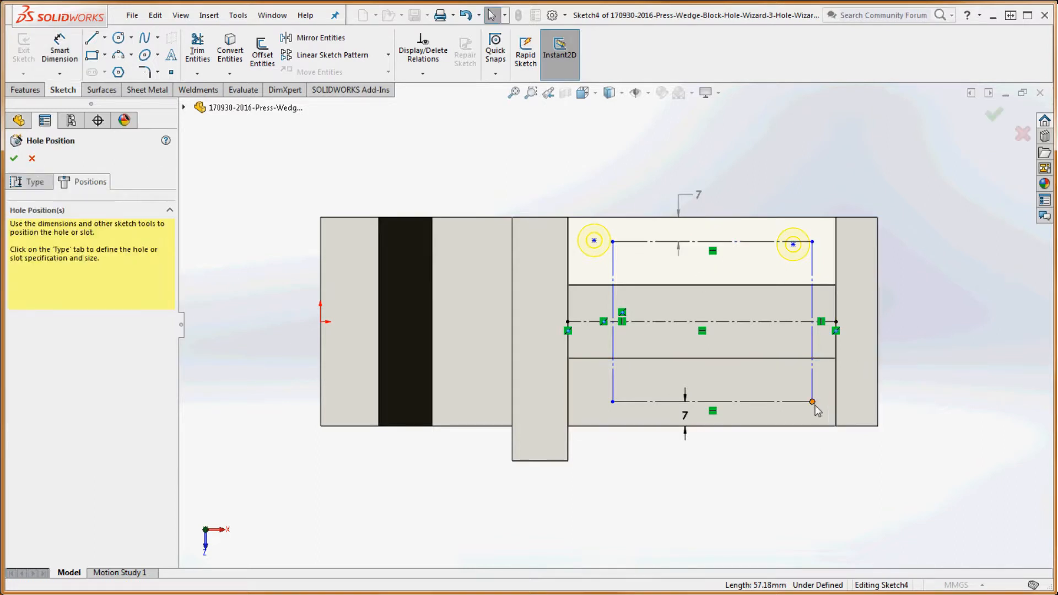
Step: Move the rectangle's lower-right corner inward and dimension the right side 10 mm from the inner edge of the right end support
{"action": "mouse_move", "coordinate": [812, 401]}
{"action": "left_mouse_down"}
{"action": "mouse_move", "coordinate": [750, 406]}
{"action": "mouse_move", "coordinate": [823, 406]}
{"action": "mouse_move", "coordinate": [752, 408]}
{"action": "mouse_move", "coordinate": [796, 408]}
{"action": "left_mouse_up"}
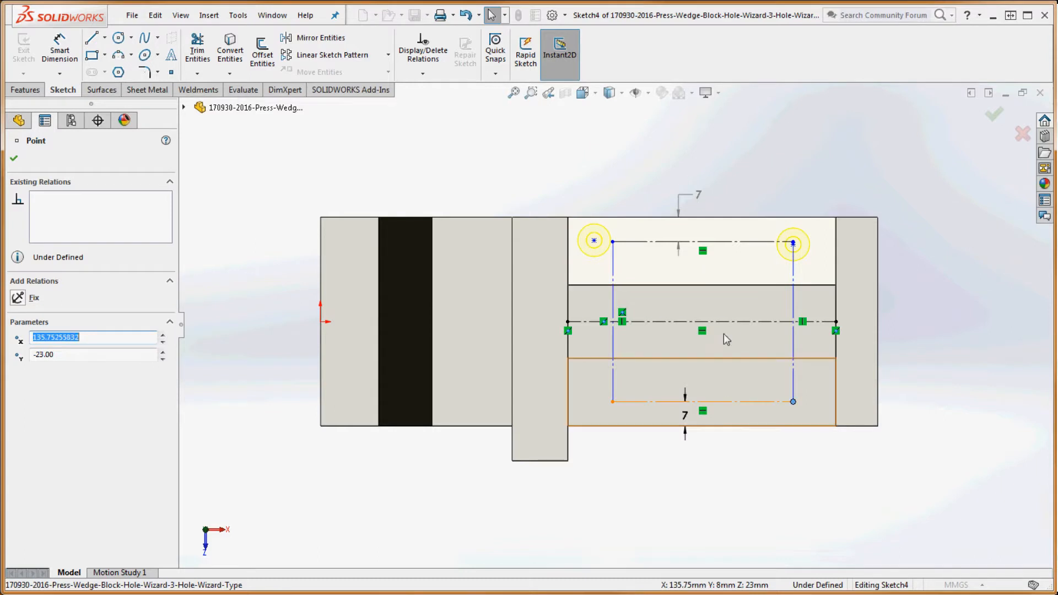
{"action": "left_click", "coordinate": [60, 50]}
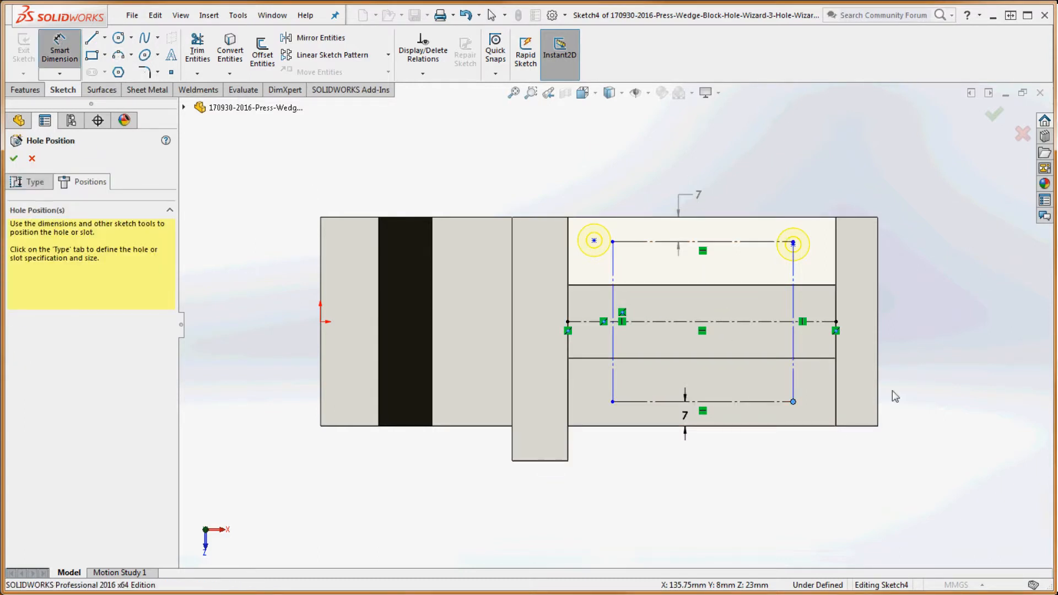
{"action": "left_click", "coordinate": [797, 373]}
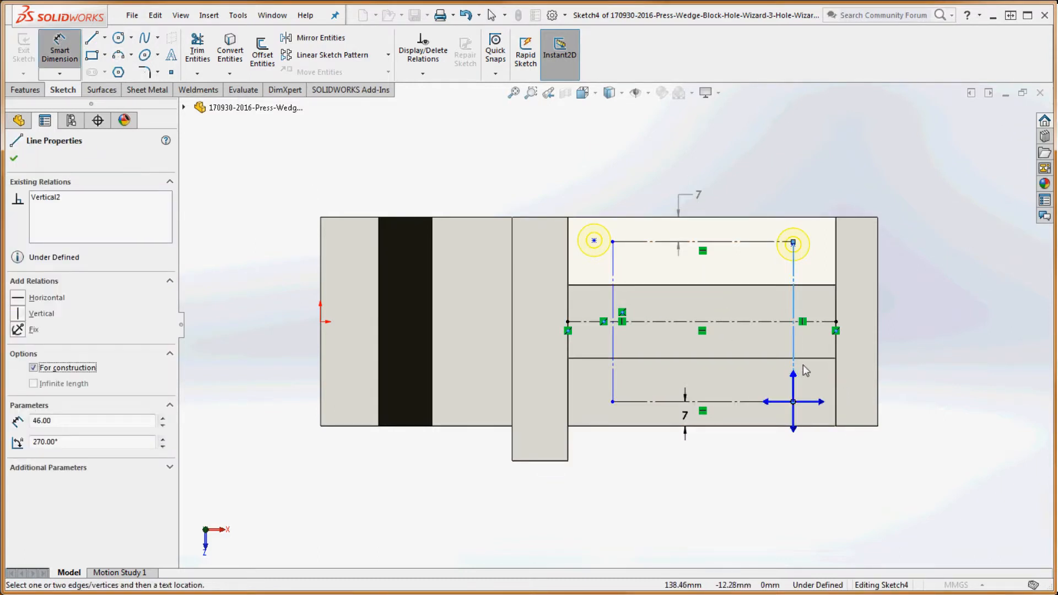
{"action": "key", "text": "Escape"}
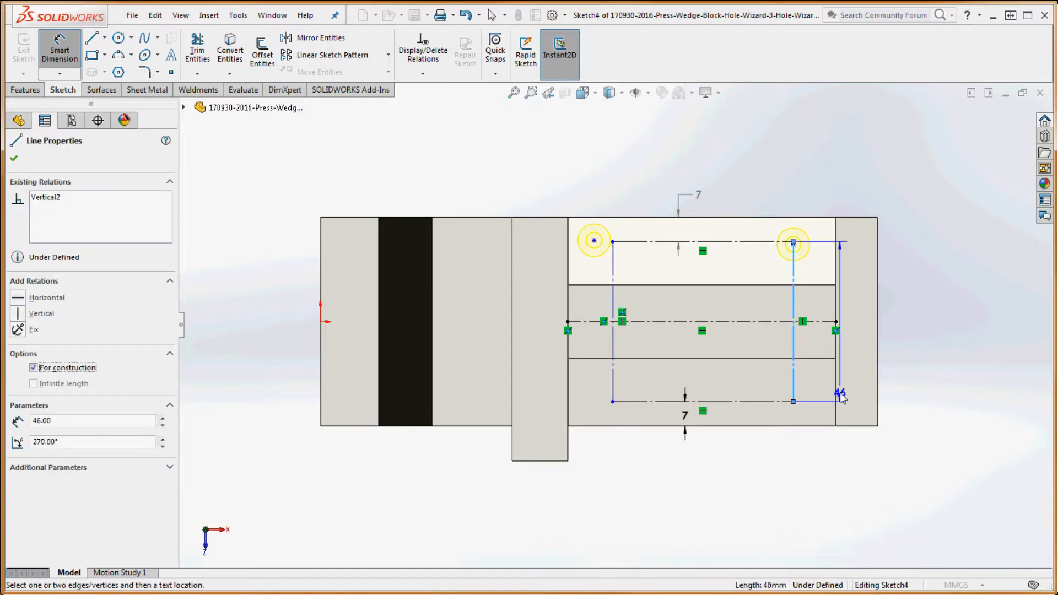
{"action": "left_click", "coordinate": [837, 392]}
{"action": "left_click", "coordinate": [817, 386]}
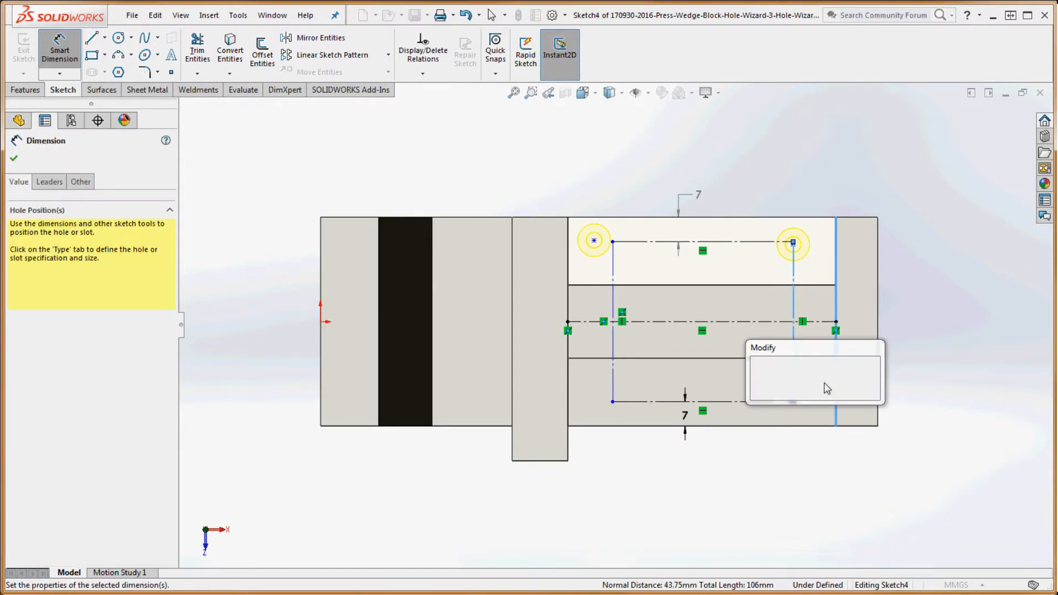
{"action": "type", "text": "10"}
{"action": "key", "text": "Return"}
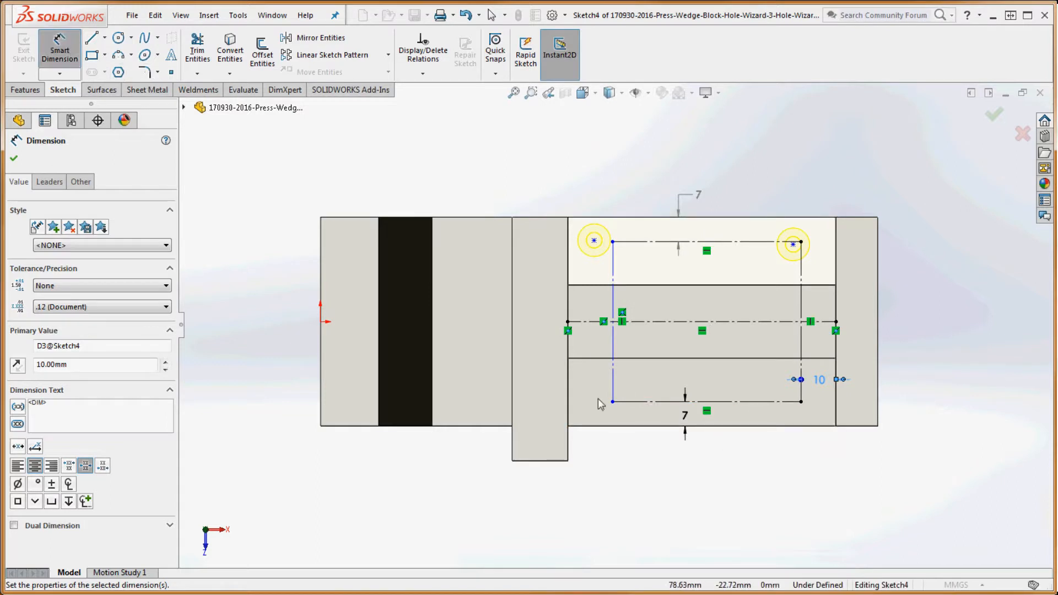
Step: Dimension the rectangle's left side 10 mm from the inner edge of the left end support
{"action": "left_click", "coordinate": [614, 379]}
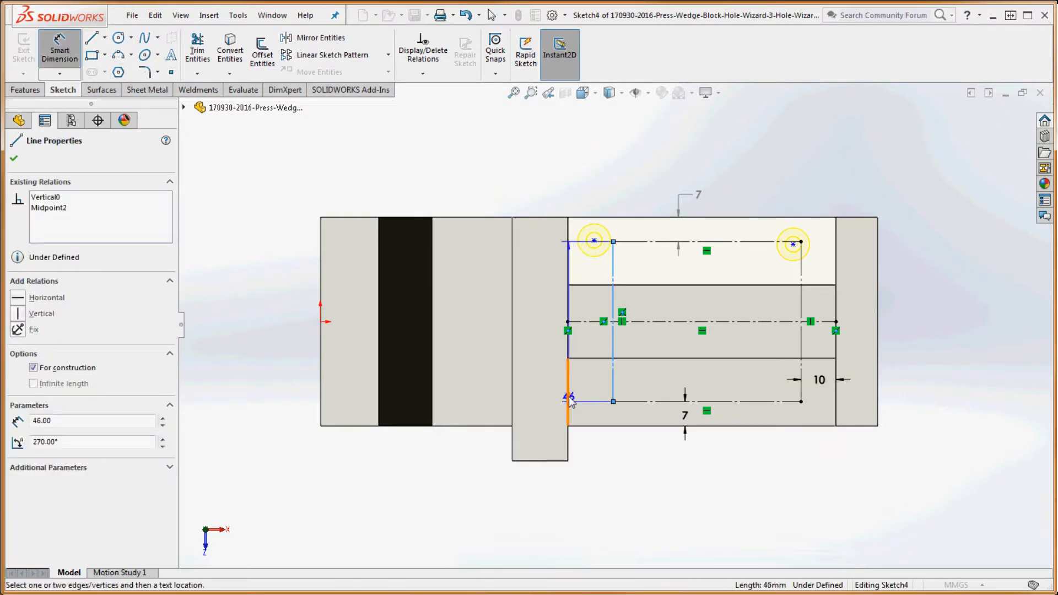
{"action": "left_click", "coordinate": [567, 396]}
{"action": "left_click", "coordinate": [590, 392]}
{"action": "type", "text": "10"}
{"action": "key", "text": "Return"}
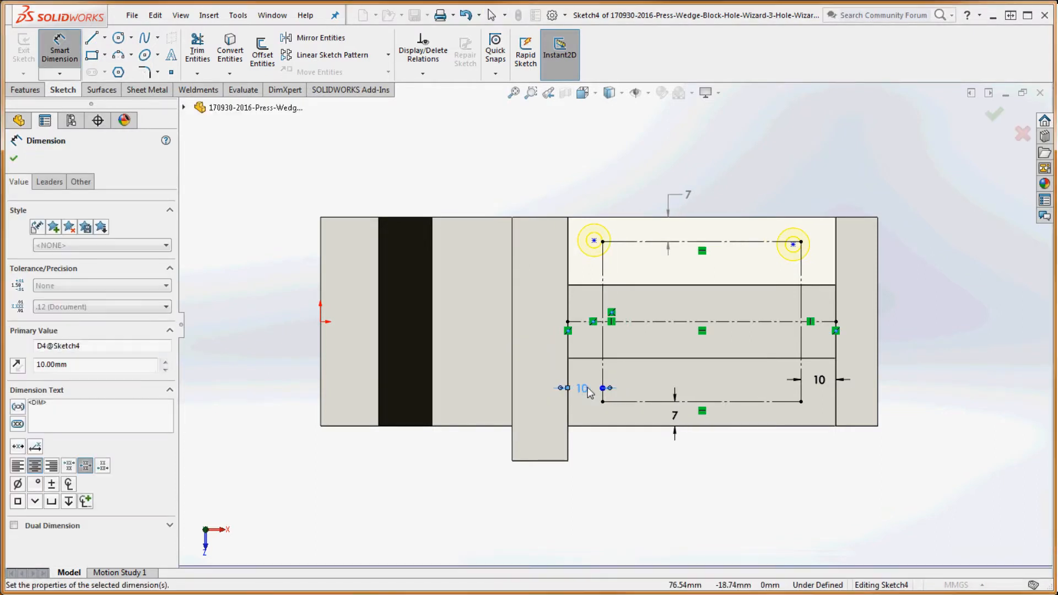
{"action": "key", "text": "Escape"}
Step: Snap the two existing hole points onto the rectangle's upper corners and add hole points at its two lower corners
{"action": "mouse_move", "coordinate": [593, 241]}
{"action": "left_mouse_down"}
{"action": "mouse_move", "coordinate": [608, 228]}
{"action": "mouse_move", "coordinate": [602, 242]}
{"action": "left_mouse_up"}
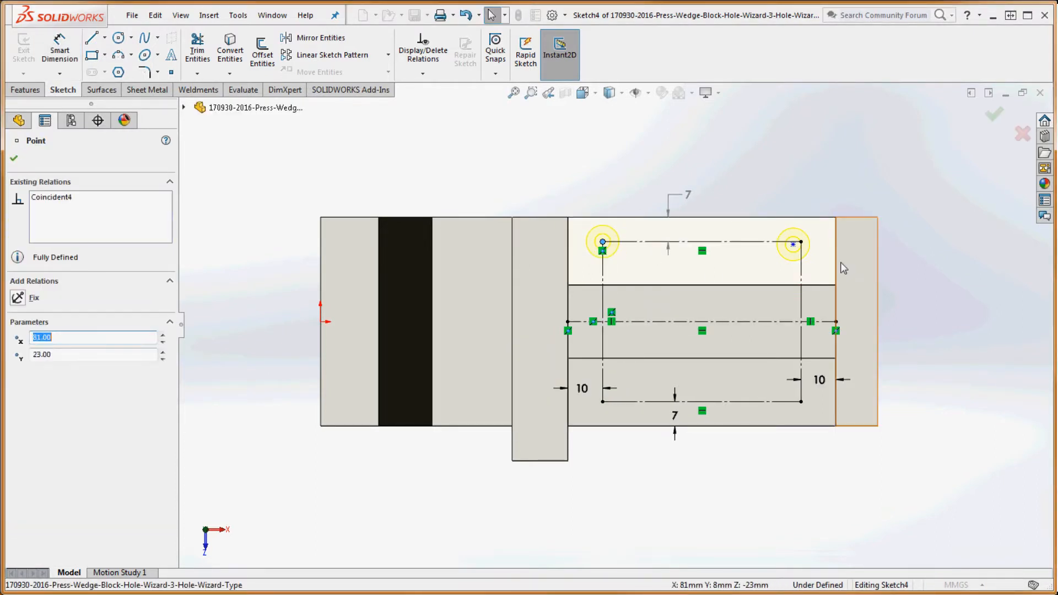
{"action": "left_click", "coordinate": [793, 244]}
{"action": "mouse_move", "coordinate": [794, 245]}
{"action": "left_mouse_down"}
{"action": "mouse_move", "coordinate": [810, 245]}
{"action": "mouse_move", "coordinate": [800, 242]}
{"action": "left_mouse_up"}
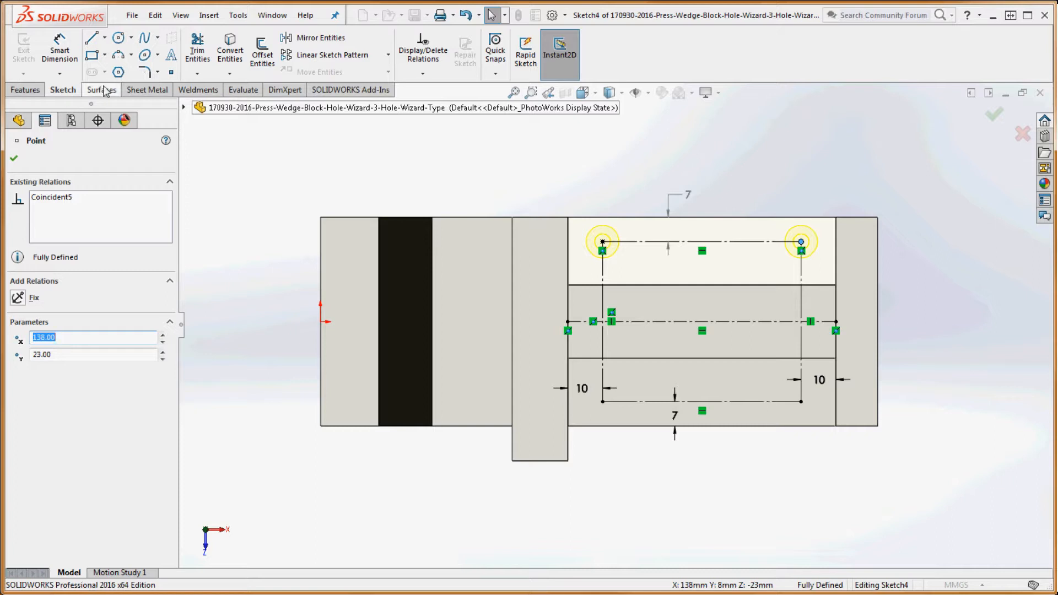
{"action": "left_click", "coordinate": [171, 73]}
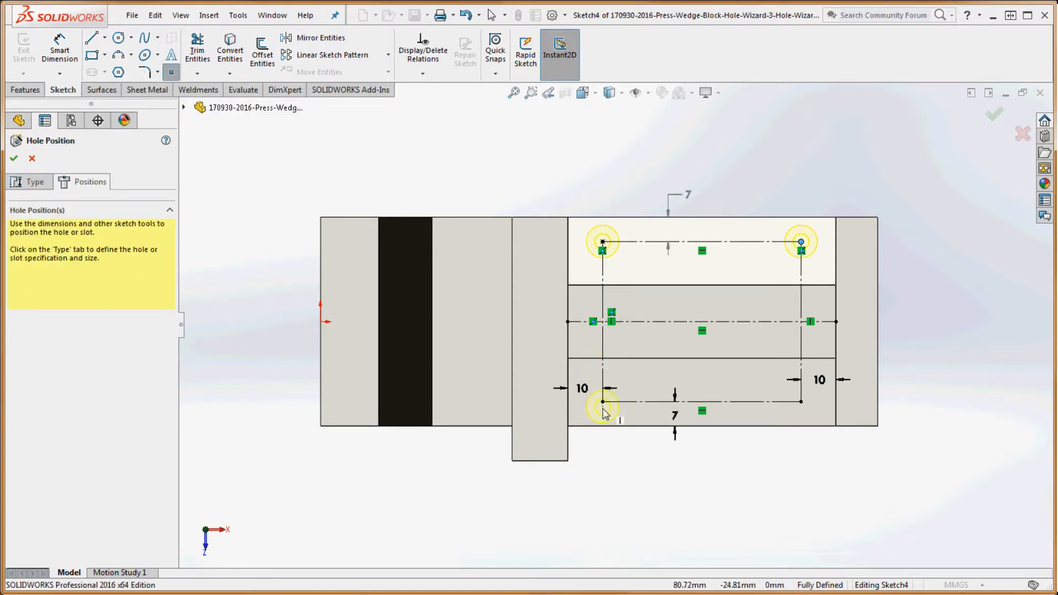
{"action": "left_click", "coordinate": [801, 403]}
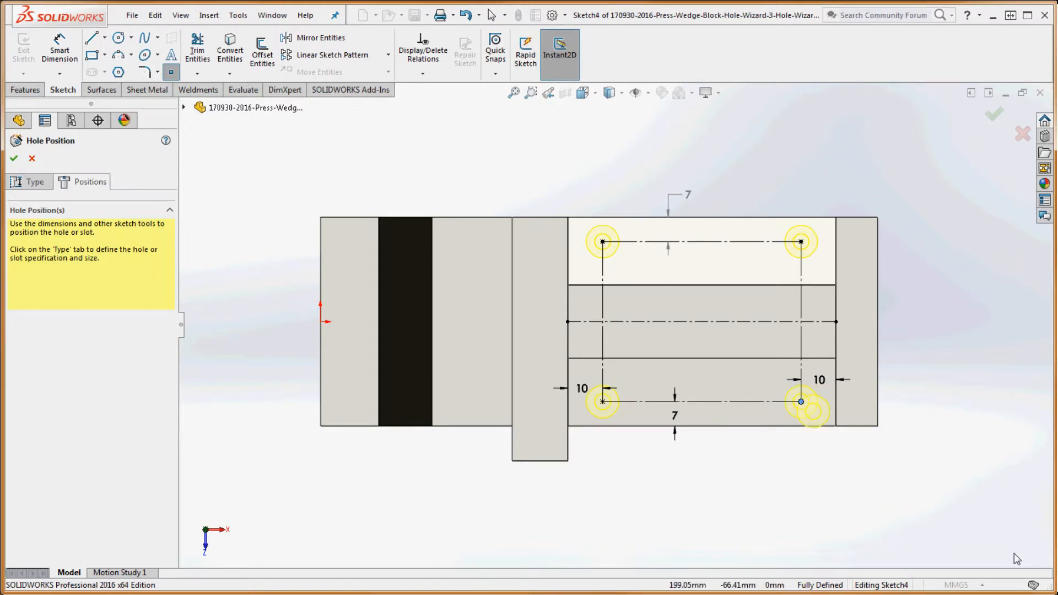
{"action": "key", "text": "Escape"}
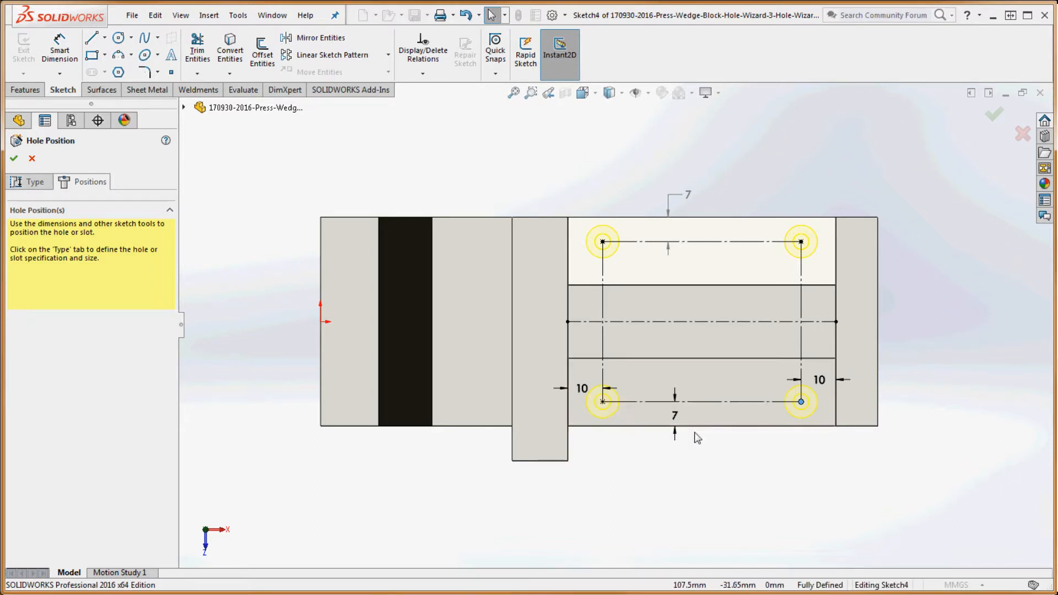
Step: Set the distance from the rectangle's lower line to the block's lower edge to 8 mm
{"action": "left_click", "coordinate": [675, 416]}
{"action": "double_click", "coordinate": [676, 418]}
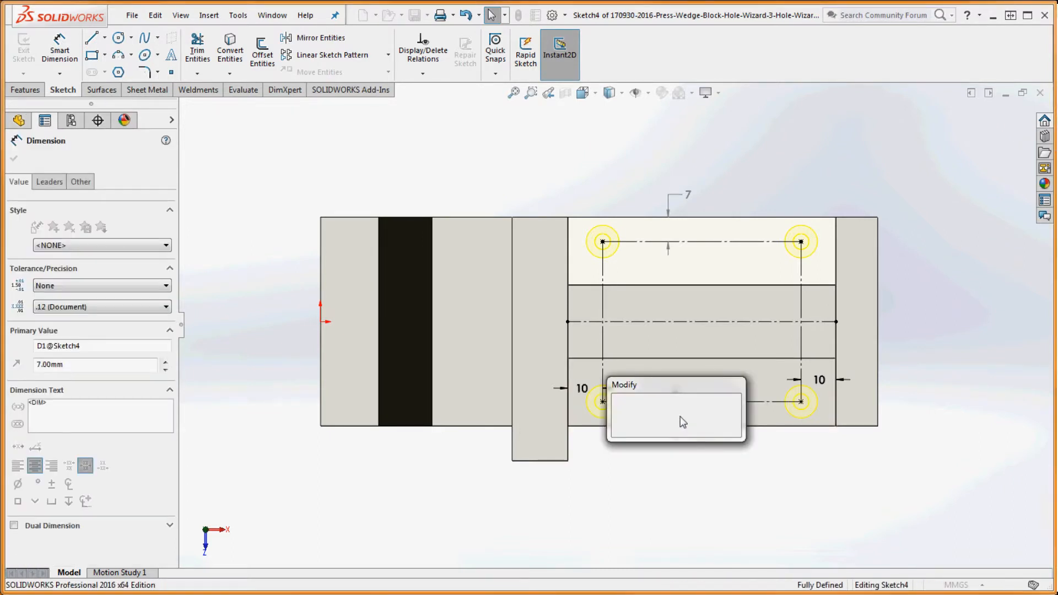
{"action": "type", "text": "8"}
{"action": "key", "text": "Return"}
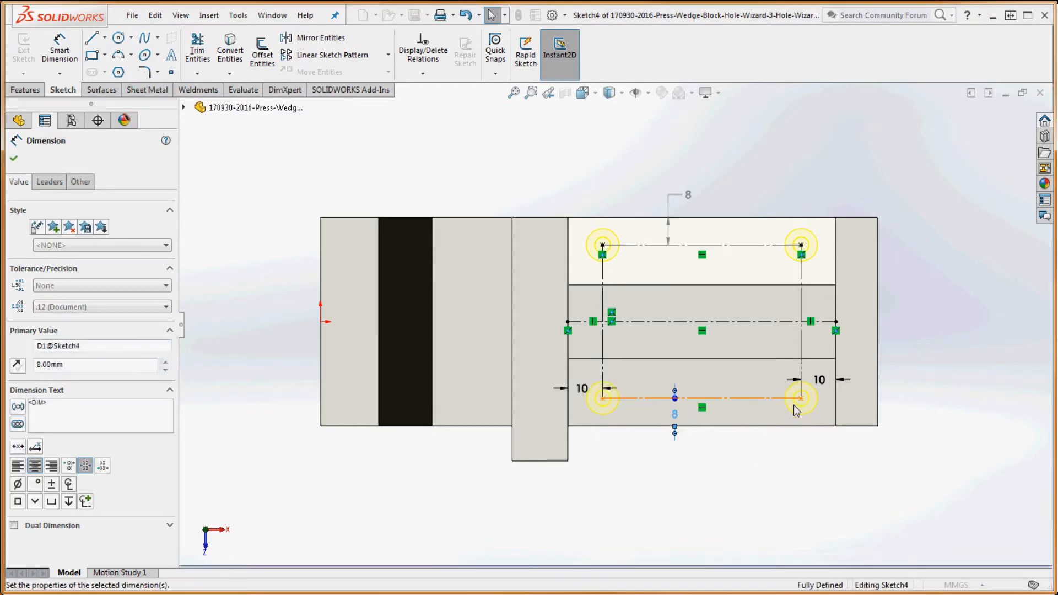
Step: Set the rectangle's lower line distance from the block's lower edge to 9 mm
{"action": "left_click", "coordinate": [674, 414]}
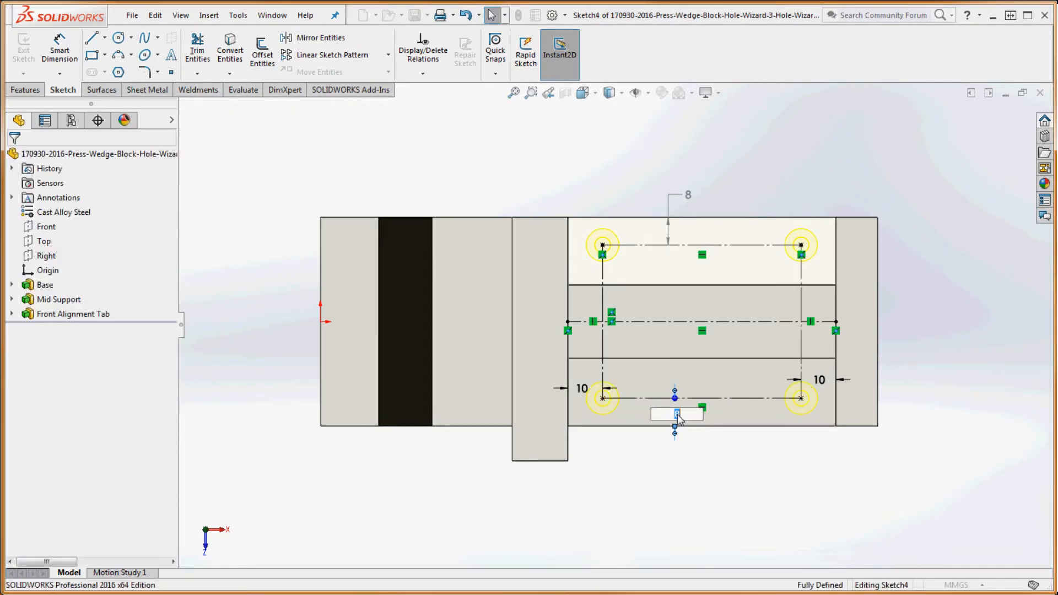
{"action": "type", "text": "9"}
{"action": "key", "text": "Return"}
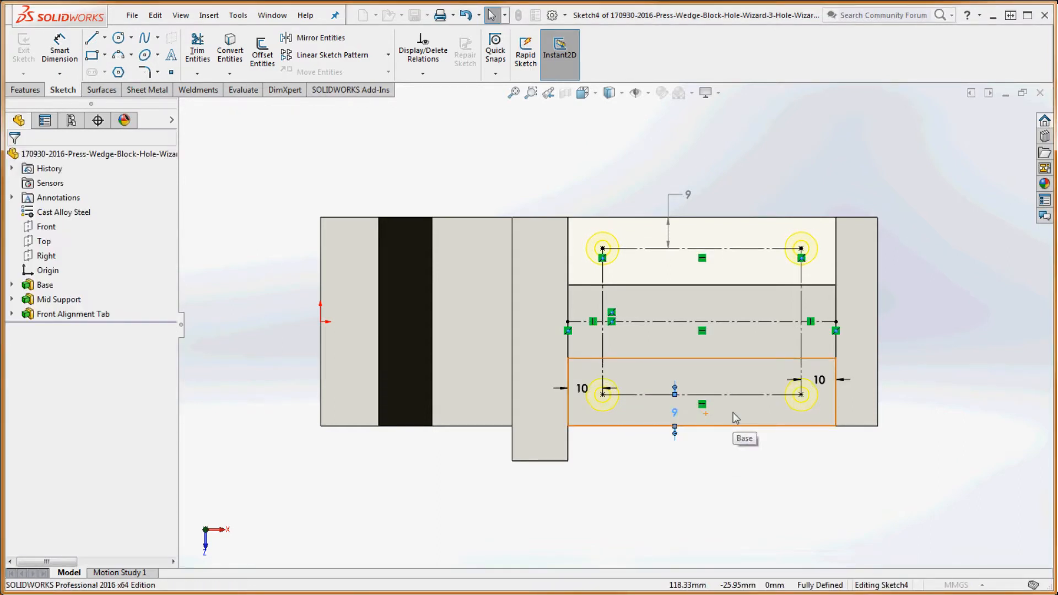
Step: Accept the hole positions to create the four M4 flat head countersink holes, and clear the selection
{"action": "scroll", "coordinate": [782, 444], "scroll_direction": "up", "scroll_amount": 3}
{"action": "mouse_move", "coordinate": [786, 458]}
{"action": "middle_mouse_down"}
{"action": "mouse_move", "coordinate": [793, 325]}
{"action": "mouse_move", "coordinate": [601, 422]}
{"action": "middle_mouse_up"}
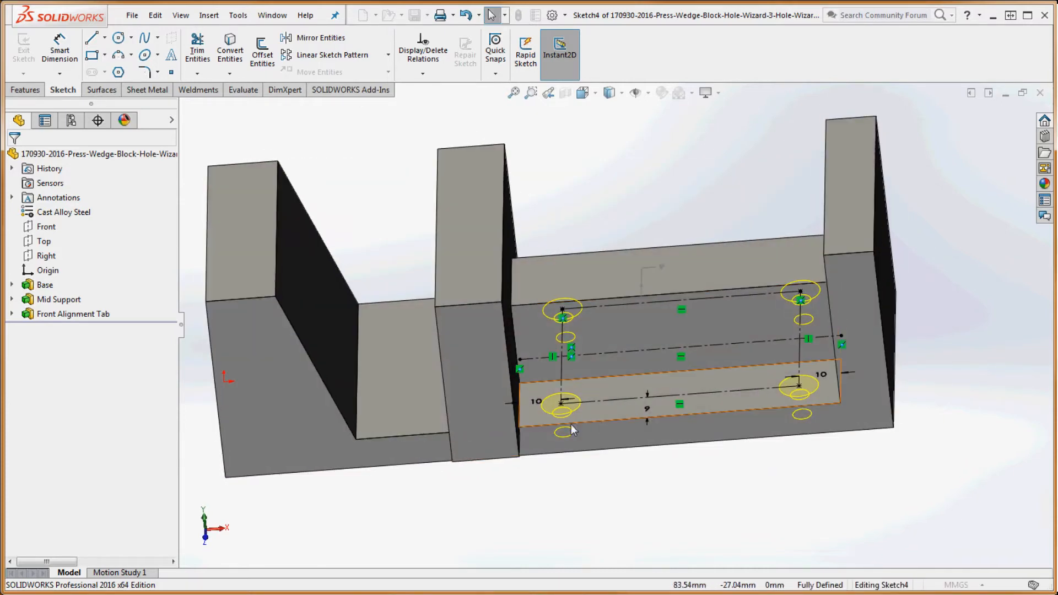
{"action": "mouse_move", "coordinate": [629, 479]}
{"action": "middle_mouse_down"}
{"action": "mouse_move", "coordinate": [616, 487]}
{"action": "mouse_move", "coordinate": [621, 467]}
{"action": "middle_mouse_up"}
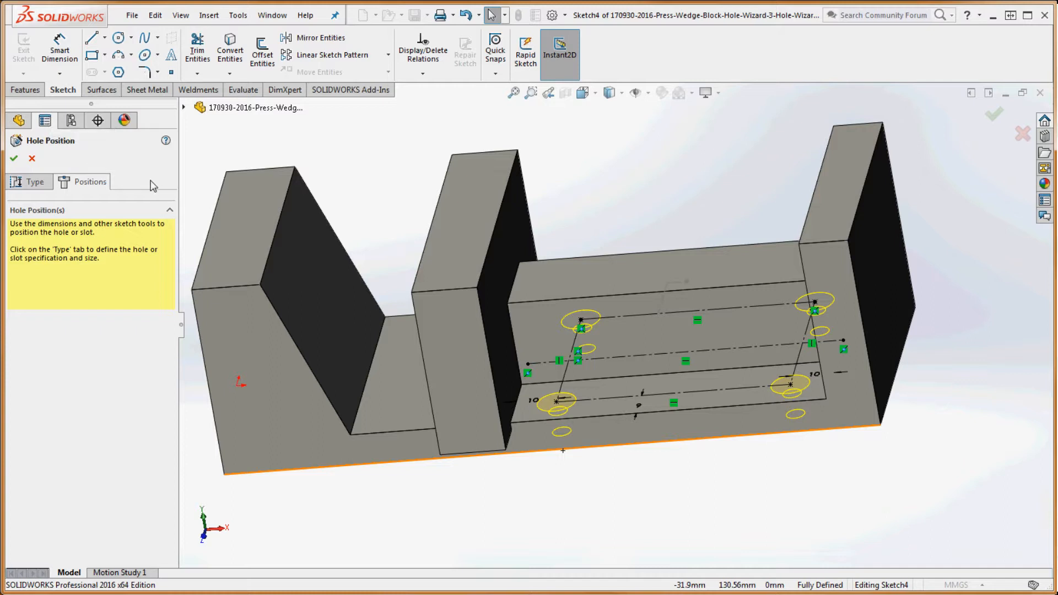
{"action": "left_click", "coordinate": [14, 160]}
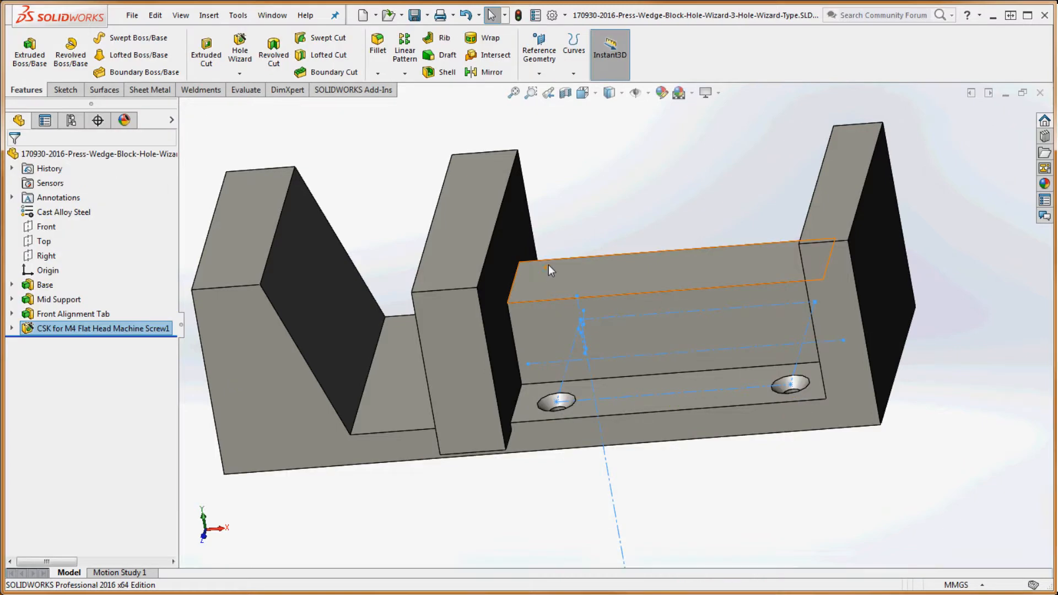
{"action": "middle_click_drag", "start_coordinate": [975, 447], "coordinate": [604, 379]}
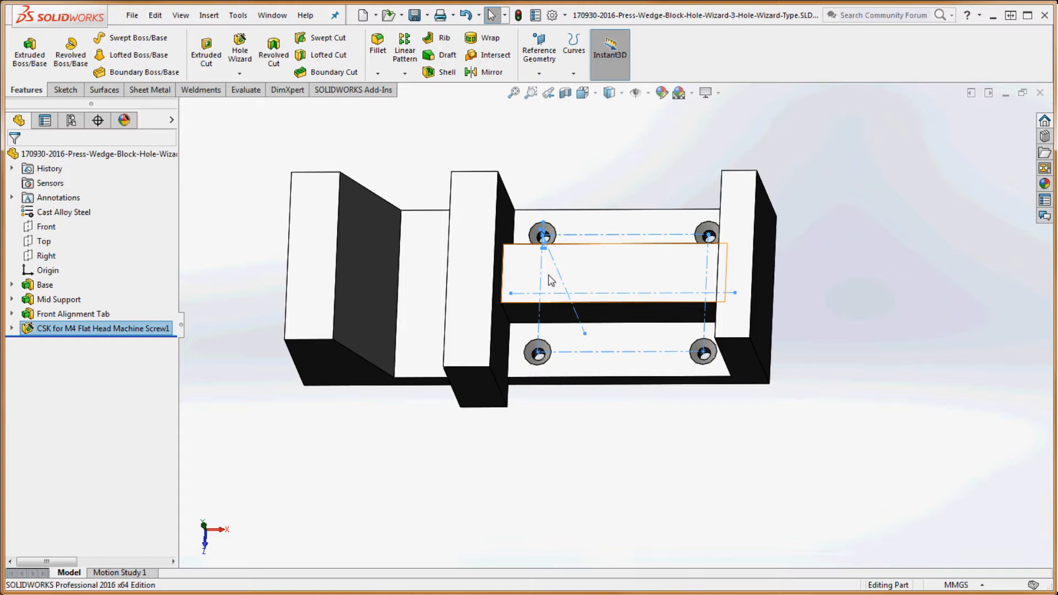
{"action": "left_click", "coordinate": [389, 449]}
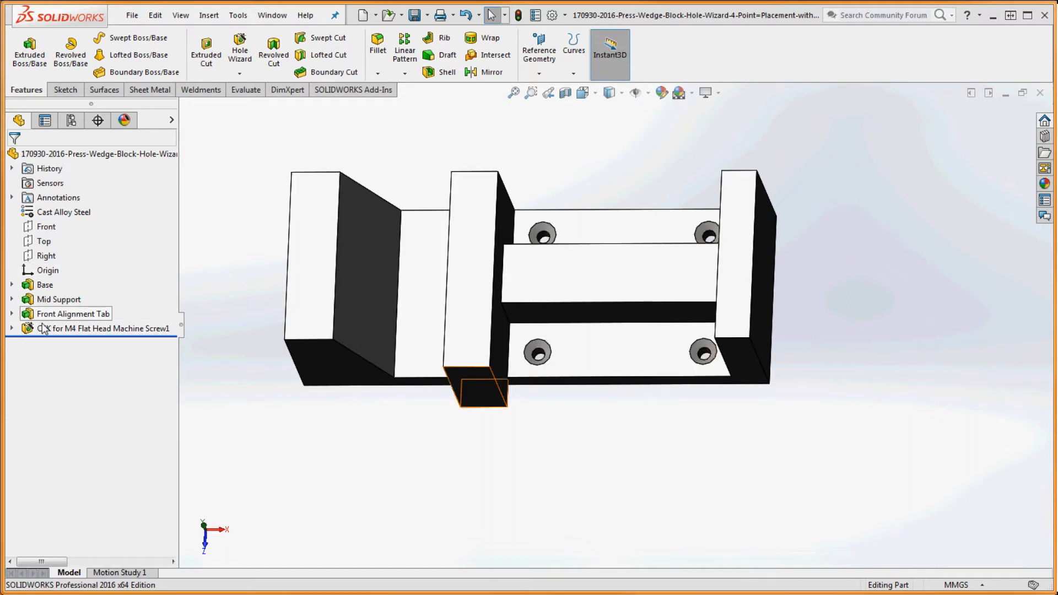
Step: Show the dimensions of the hole feature's position sketch and set the left side's distance from the end support to 12 mm
{"action": "mouse_move", "coordinate": [27, 330]}
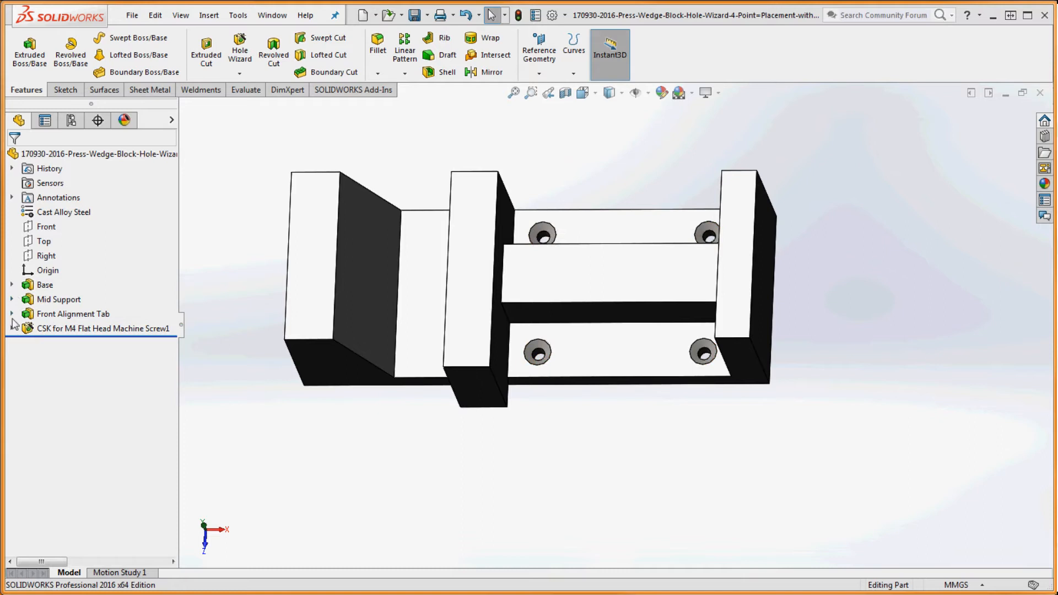
{"action": "left_click", "coordinate": [12, 328]}
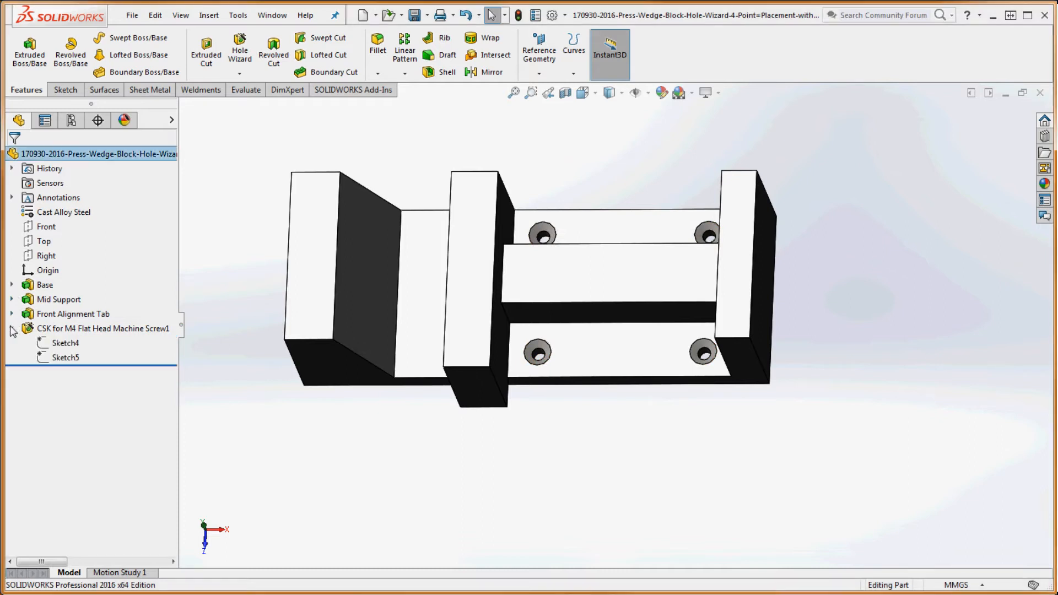
{"action": "left_click", "coordinate": [65, 344]}
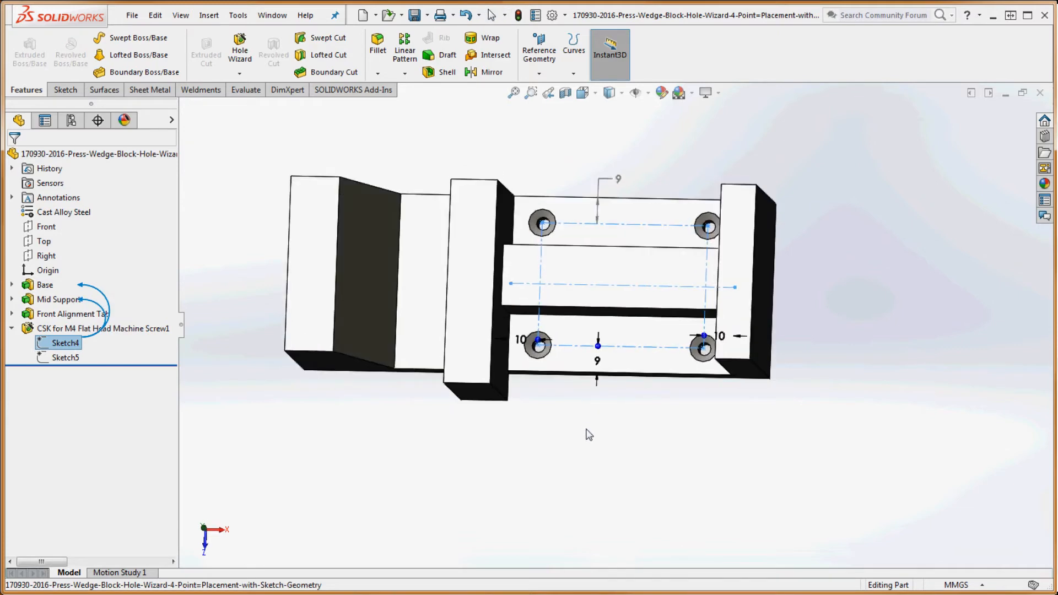
{"action": "middle_click_drag", "start_coordinate": [589, 435], "coordinate": [581, 428]}
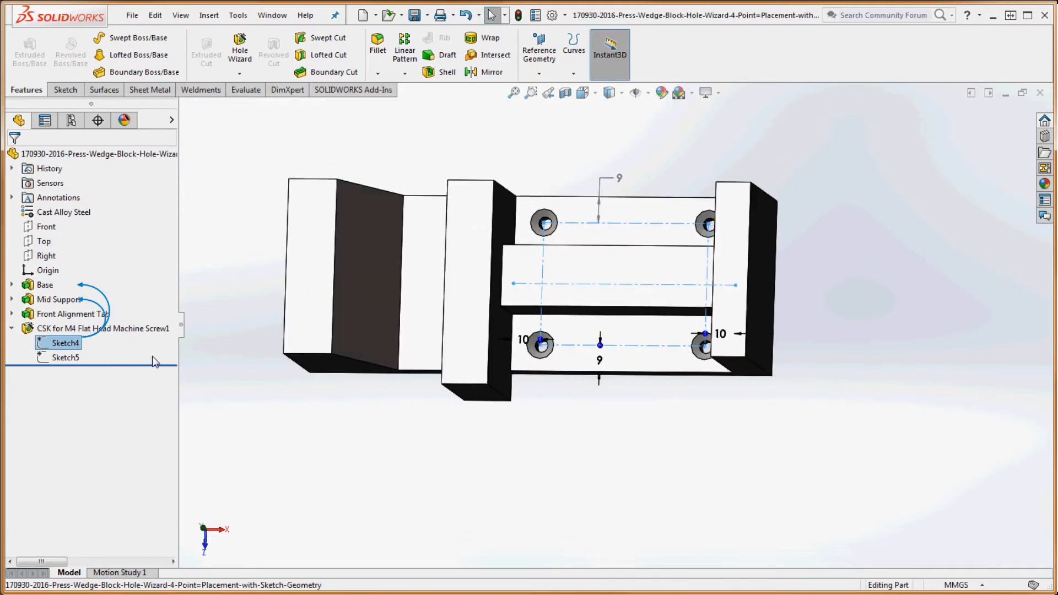
{"action": "left_click", "coordinate": [523, 339]}
{"action": "type", "text": "12"}
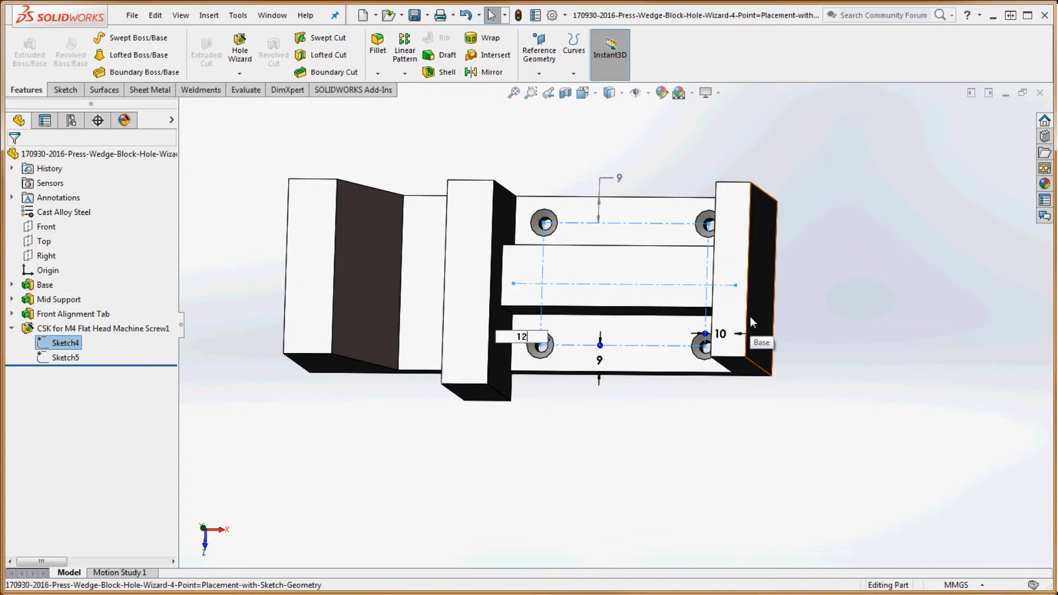
{"action": "left_click", "coordinate": [730, 447]}
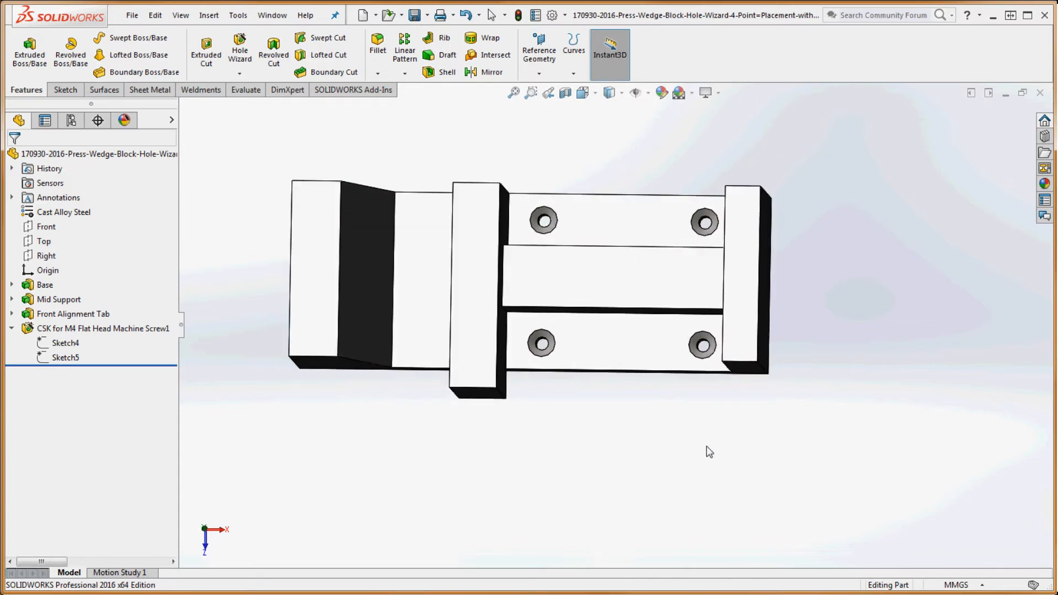
Step: Examine the countersink hole feature's position sketch and the profile sketch dimensions of the hole up close, and clear the selection
{"action": "left_click", "coordinate": [64, 343]}
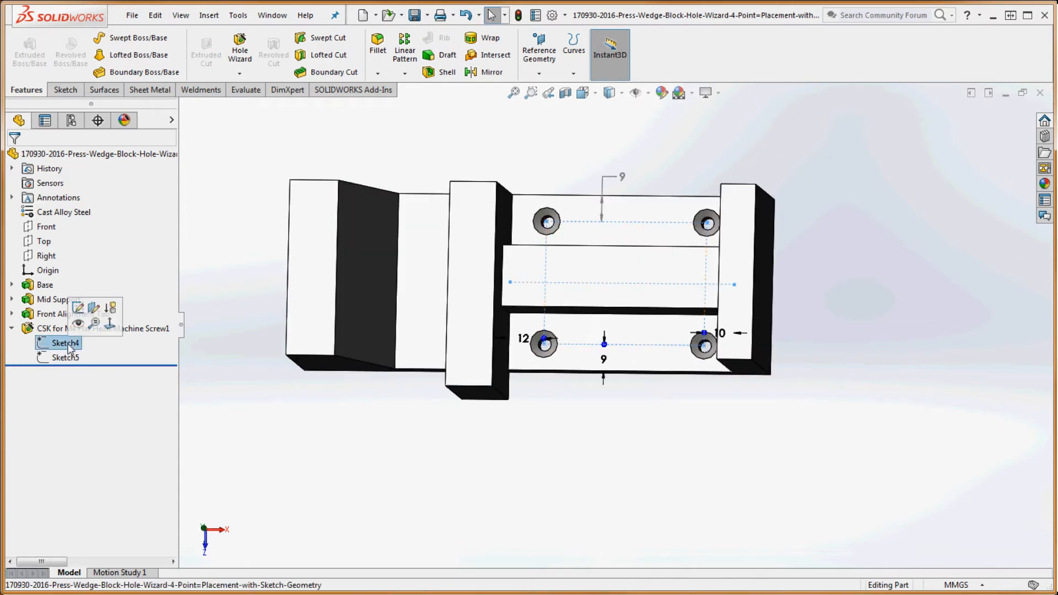
{"action": "left_click", "coordinate": [416, 452]}
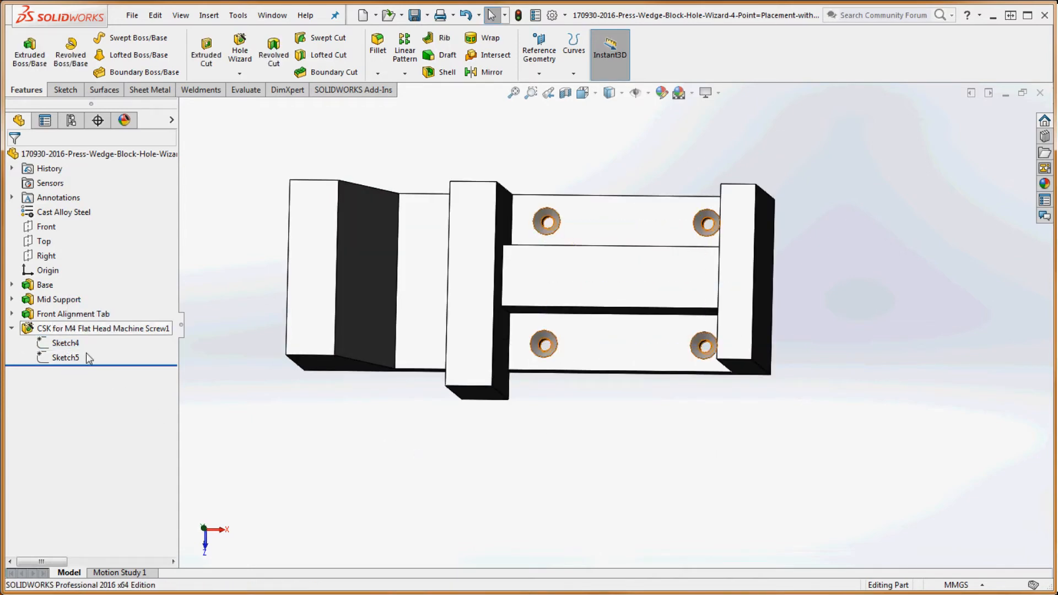
{"action": "left_click", "coordinate": [73, 362]}
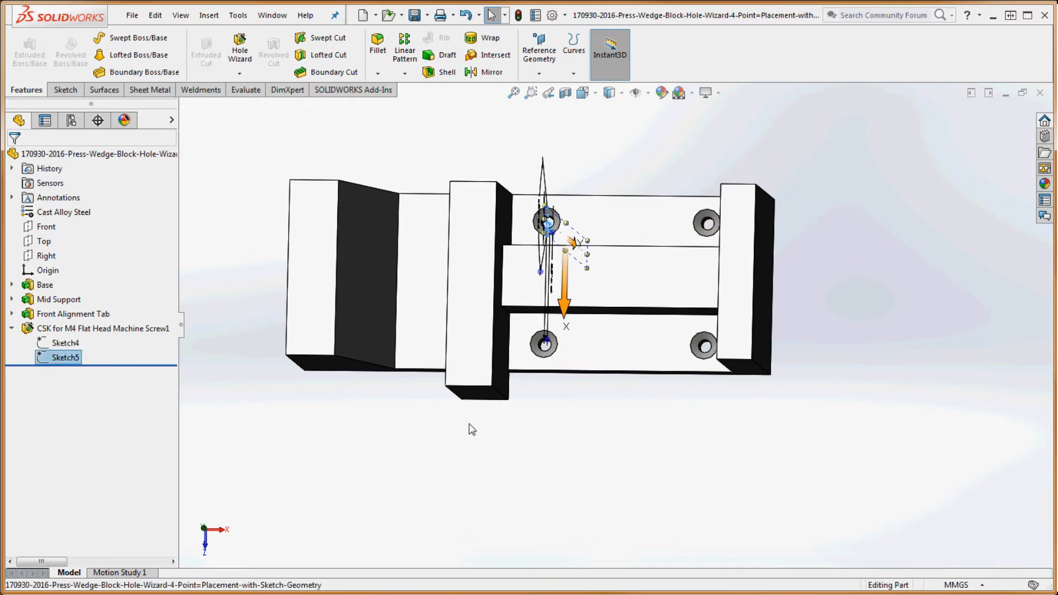
{"action": "mouse_move", "coordinate": [469, 424]}
{"action": "middle_mouse_down"}
{"action": "mouse_move", "coordinate": [407, 208]}
{"action": "mouse_move", "coordinate": [359, 226]}
{"action": "mouse_move", "coordinate": [314, 328]}
{"action": "middle_mouse_up"}
{"action": "scroll", "coordinate": [621, 350], "scroll_direction": "down", "scroll_amount": 10}
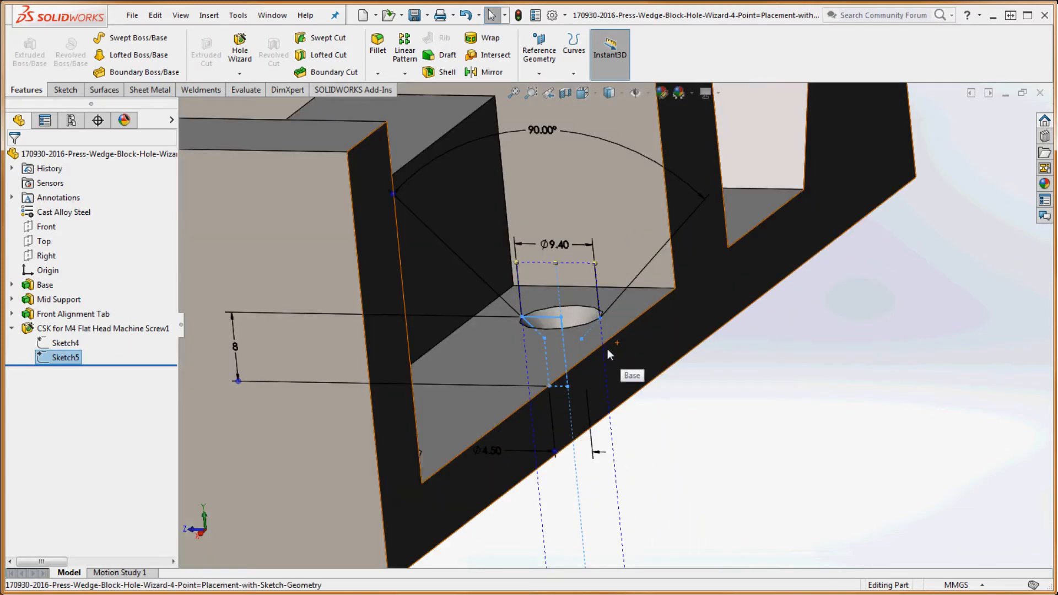
{"action": "scroll", "coordinate": [585, 337], "scroll_direction": "up", "scroll_amount": 4}
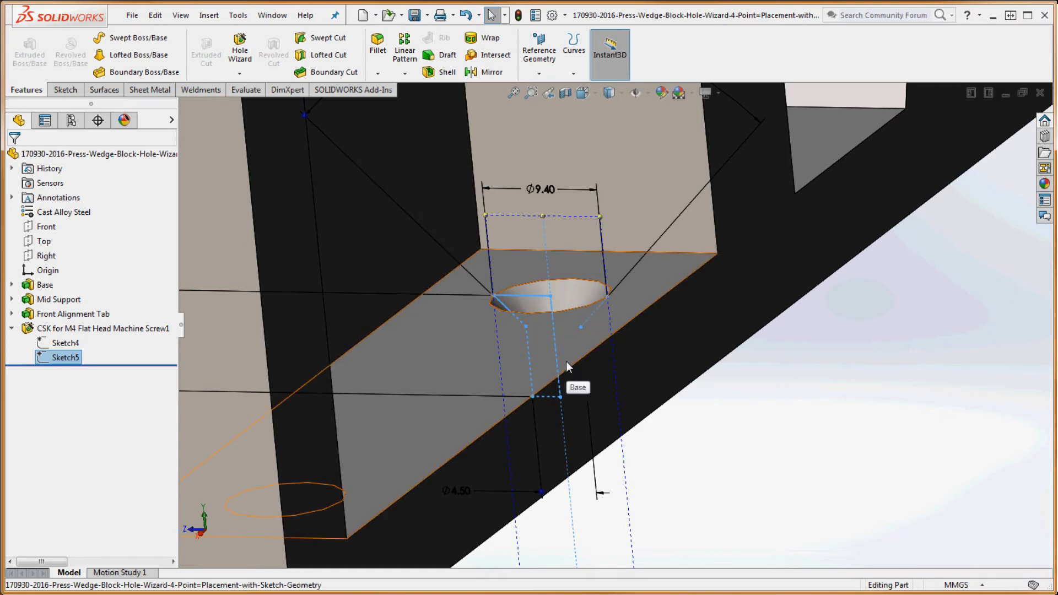
{"action": "middle_click_drag", "start_coordinate": [621, 405], "coordinate": [511, 458]}
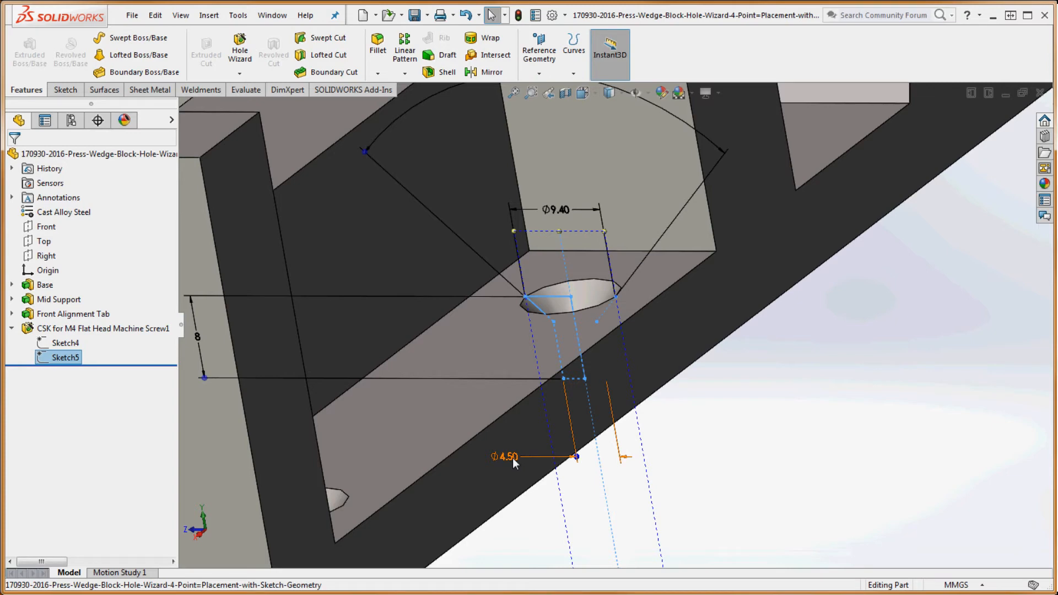
{"action": "scroll", "coordinate": [620, 325], "scroll_direction": "up", "scroll_amount": 3}
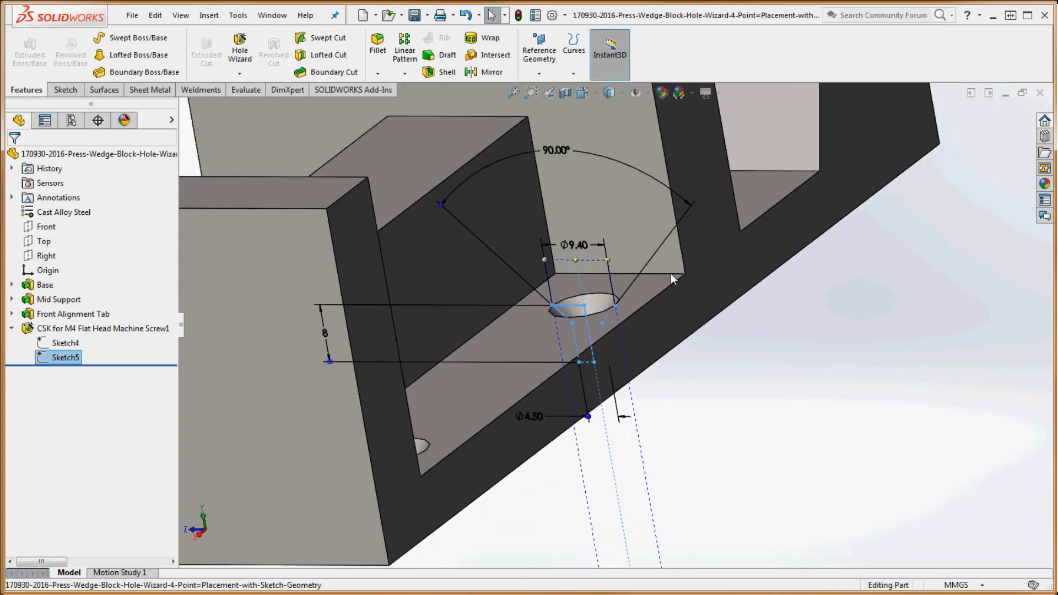
{"action": "scroll", "coordinate": [586, 318], "scroll_direction": "down", "scroll_amount": 5}
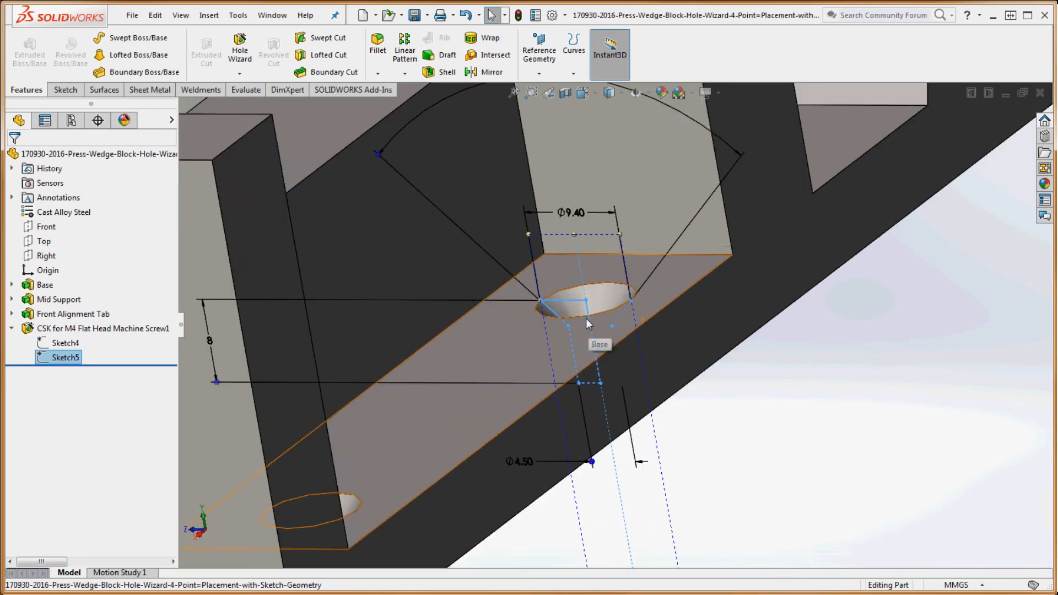
{"action": "scroll", "coordinate": [757, 446], "scroll_direction": "up", "scroll_amount": 5}
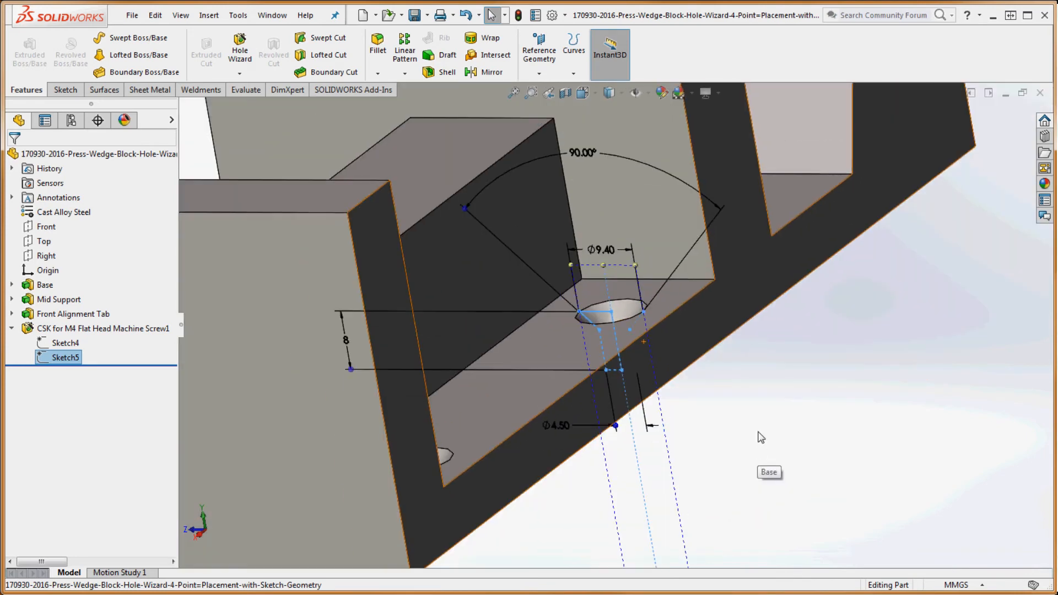
{"action": "left_click", "coordinate": [518, 16]}
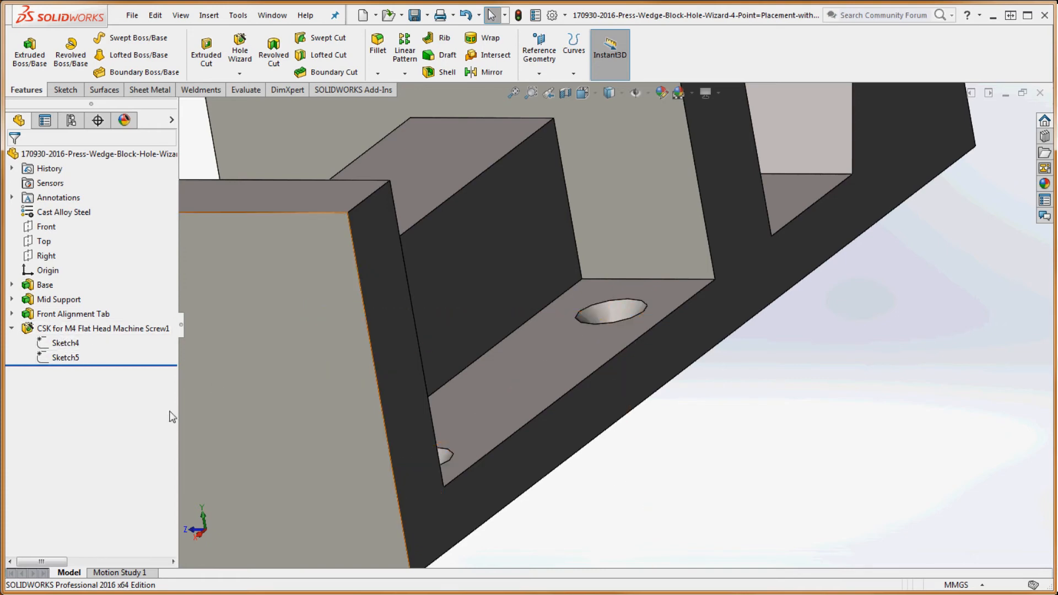
Step: Edit the M4 countersink feature's positions, adding holes at the midpoint of the rectangle's long side and near the opposite ledge's outer edge
{"action": "right_click", "coordinate": [55, 331]}
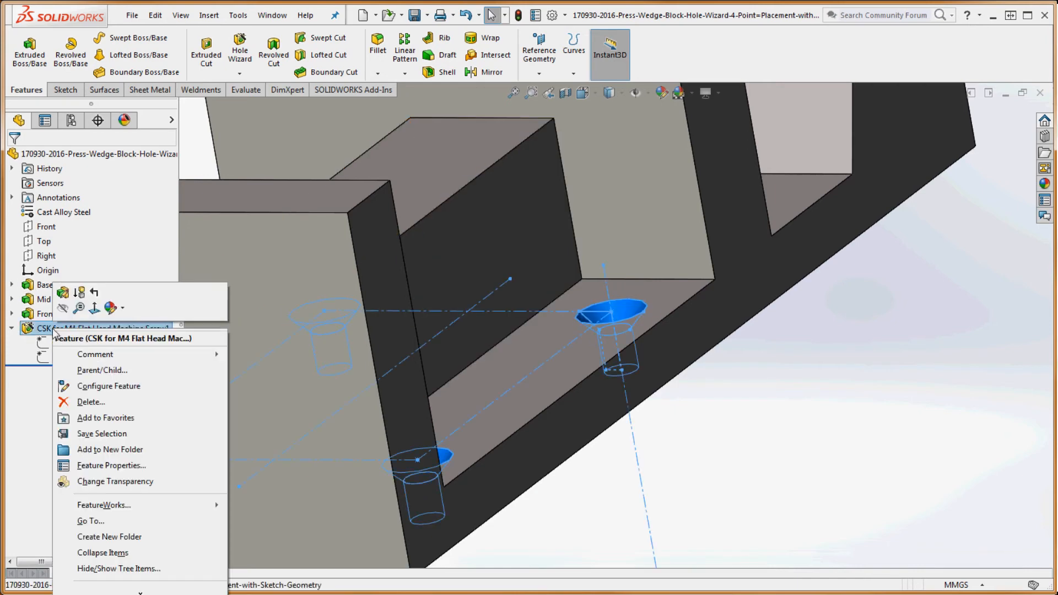
{"action": "left_click", "coordinate": [63, 293]}
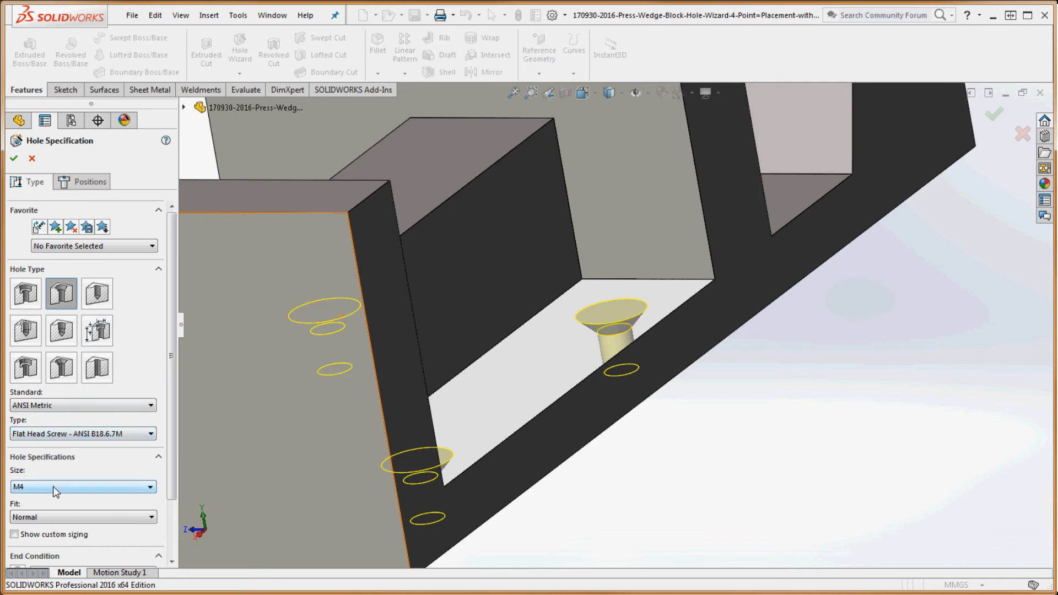
{"action": "left_click", "coordinate": [91, 184]}
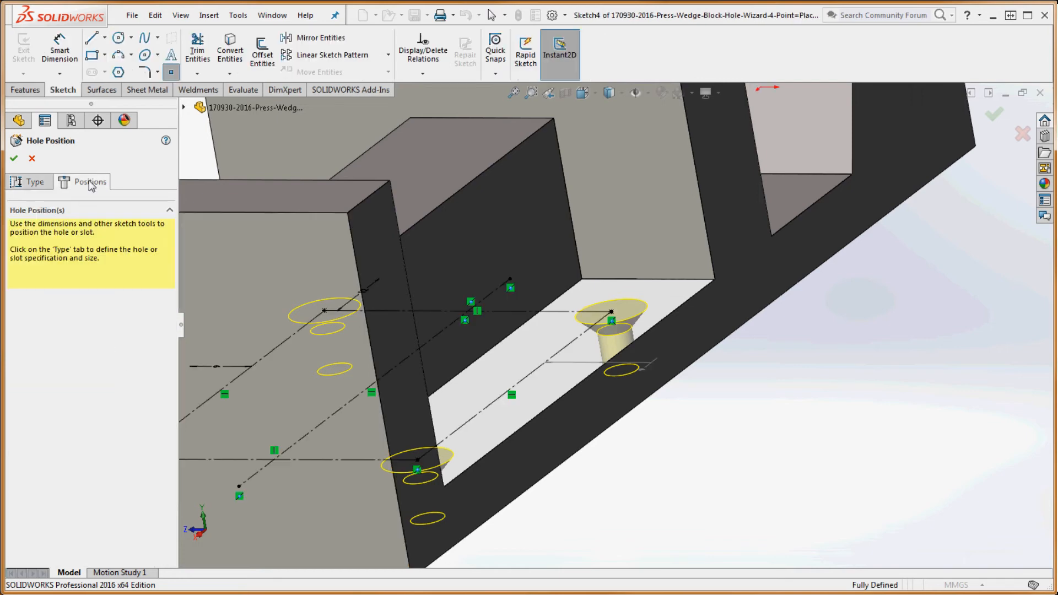
{"action": "mouse_move", "coordinate": [625, 380]}
{"action": "middle_mouse_down"}
{"action": "mouse_move", "coordinate": [605, 505]}
{"action": "mouse_move", "coordinate": [630, 446]}
{"action": "middle_mouse_up"}
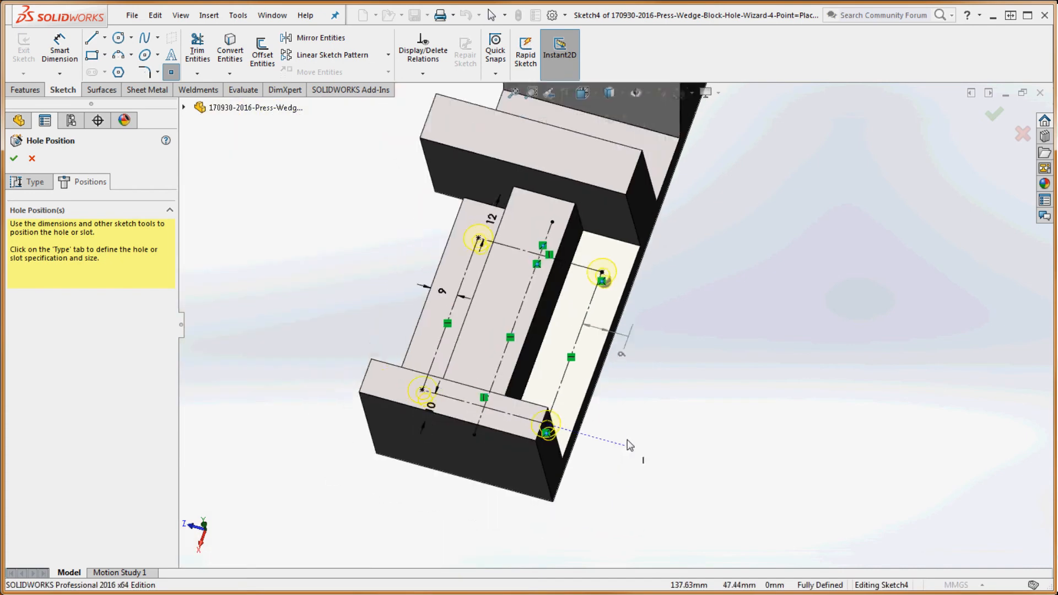
{"action": "scroll", "coordinate": [565, 324], "scroll_direction": "up", "scroll_amount": 1}
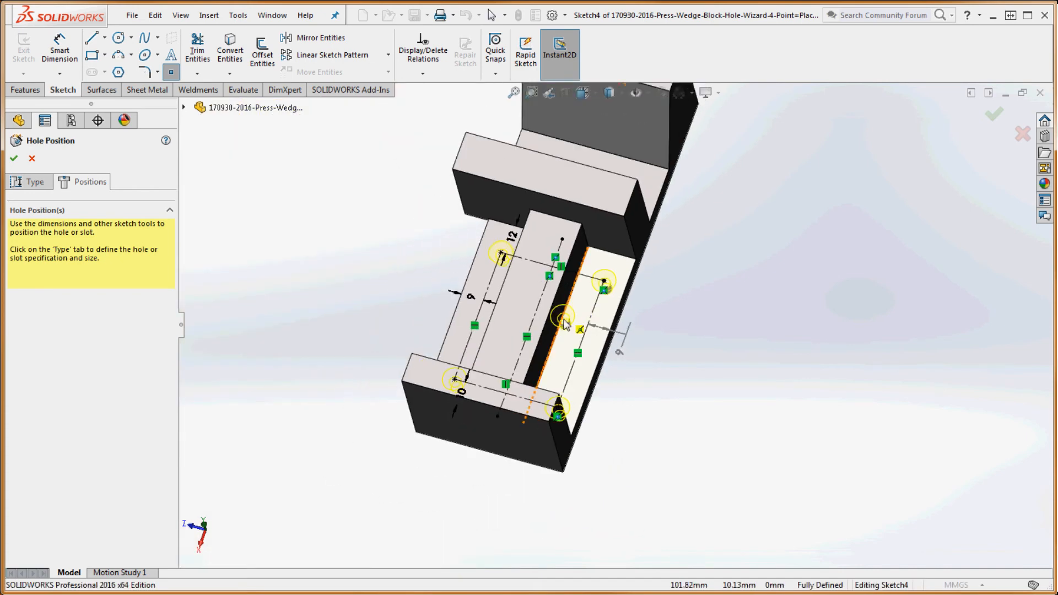
{"action": "scroll", "coordinate": [565, 324], "scroll_direction": "down", "scroll_amount": 5}
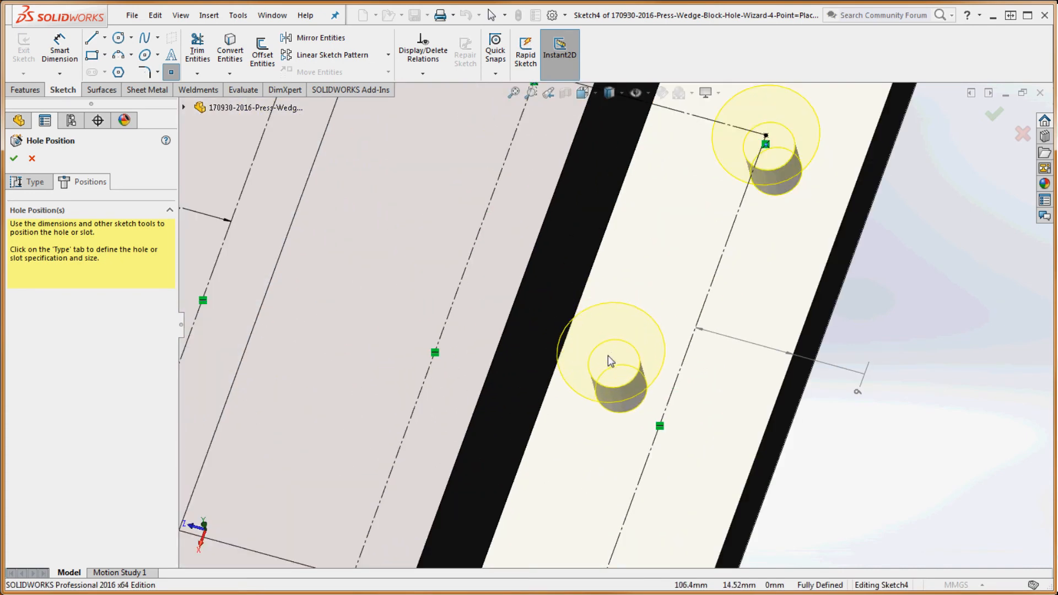
{"action": "scroll", "coordinate": [606, 309], "scroll_direction": "up", "scroll_amount": 5}
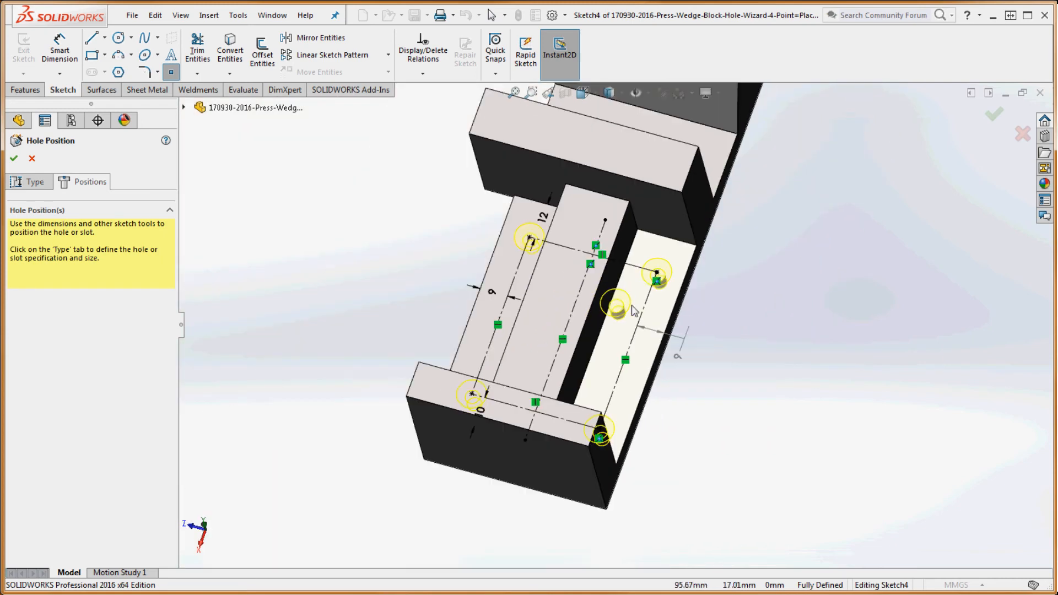
{"action": "left_click", "coordinate": [628, 351]}
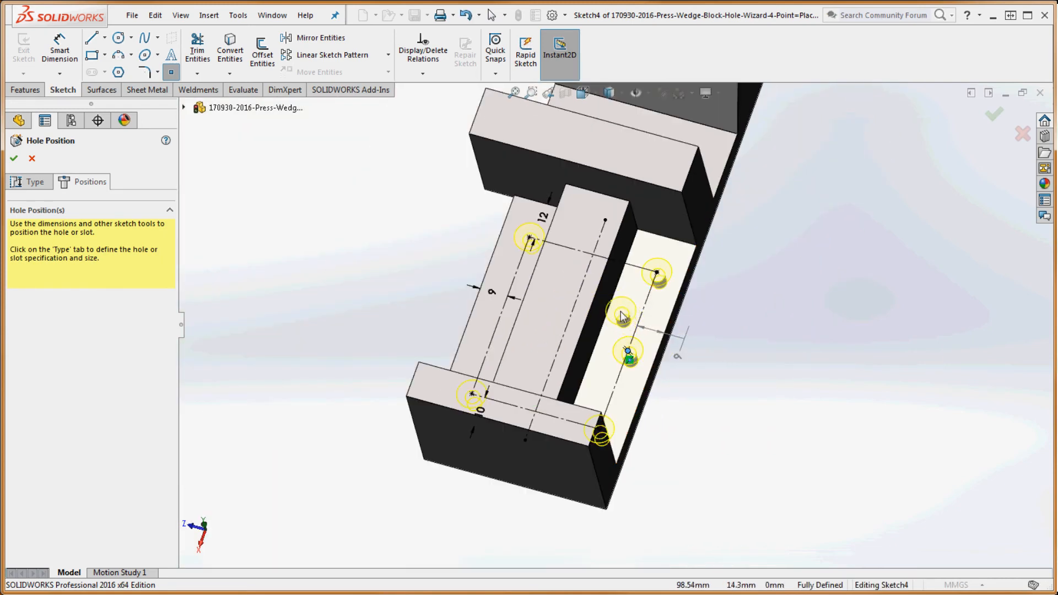
{"action": "left_click", "coordinate": [499, 266]}
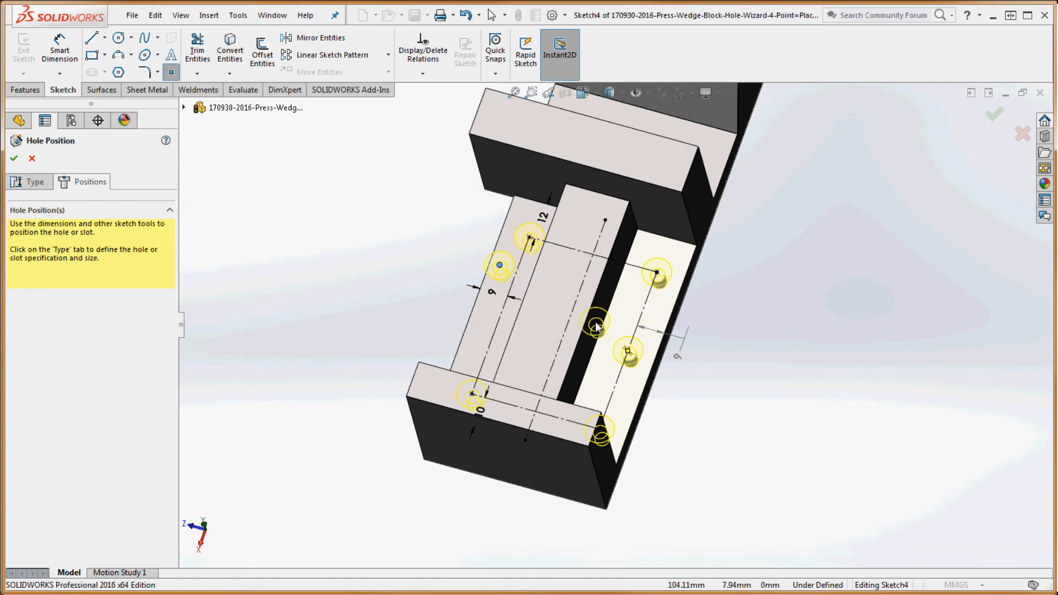
{"action": "key", "text": "Escape"}
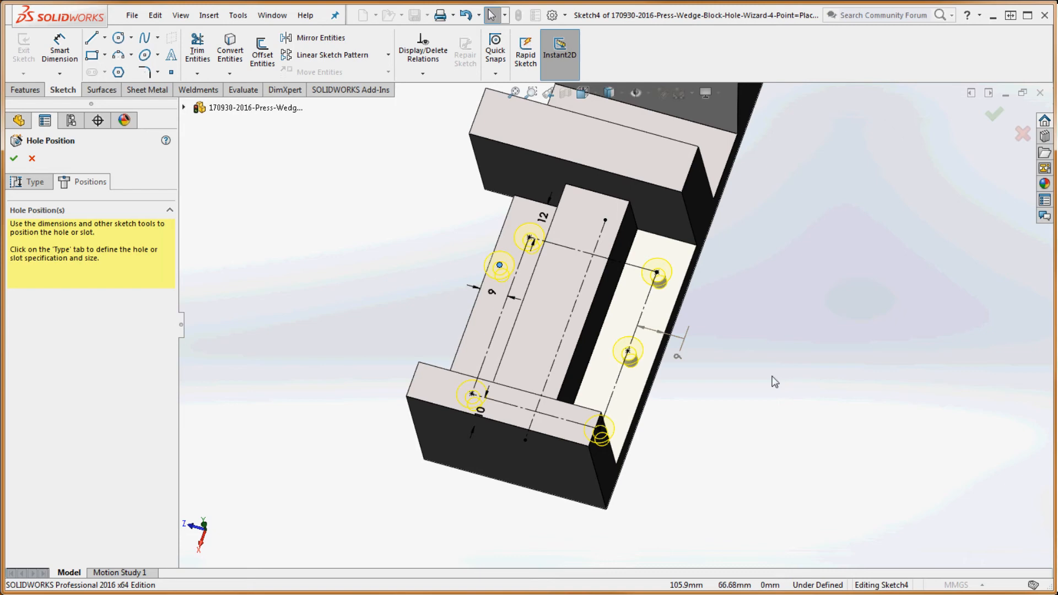
{"action": "left_click", "coordinate": [13, 158]}
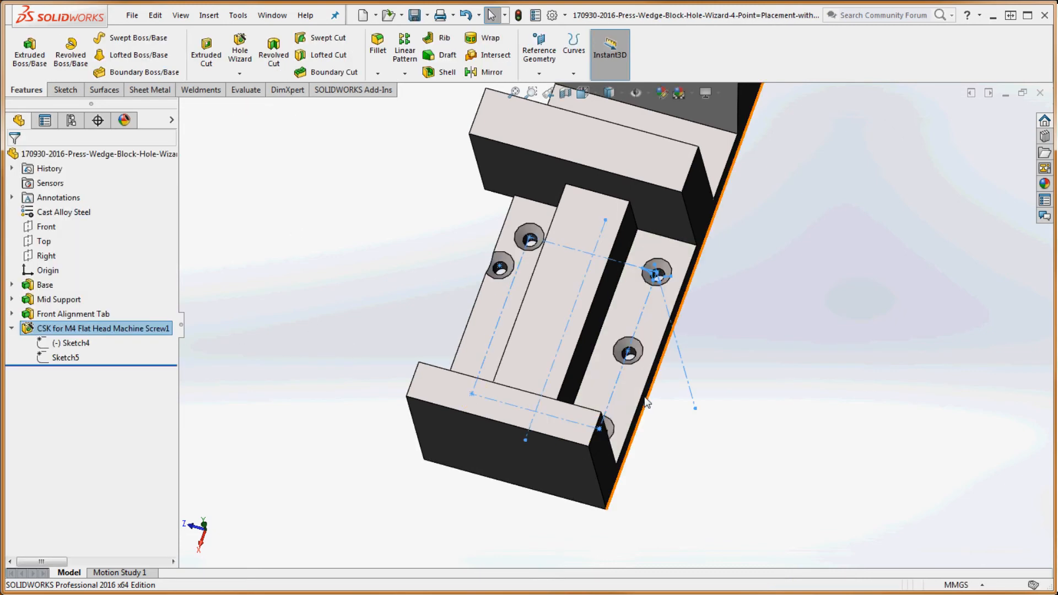
Step: Delete the unconstrained hole point near the ledge's outer edge from the hole feature's position sketch and rebuild the part
{"action": "right_click", "coordinate": [80, 344]}
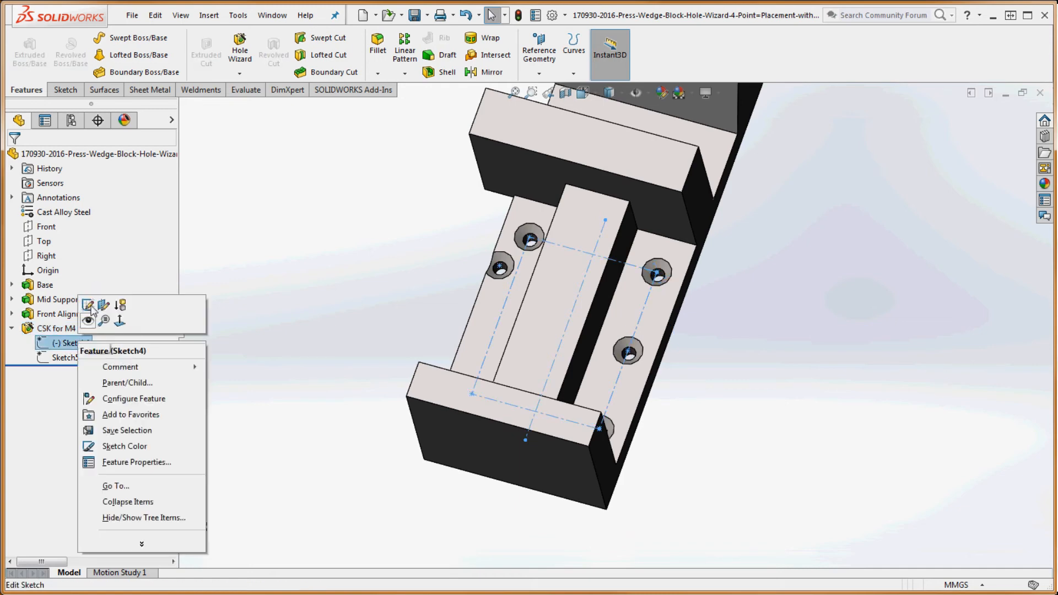
{"action": "left_click", "coordinate": [87, 302]}
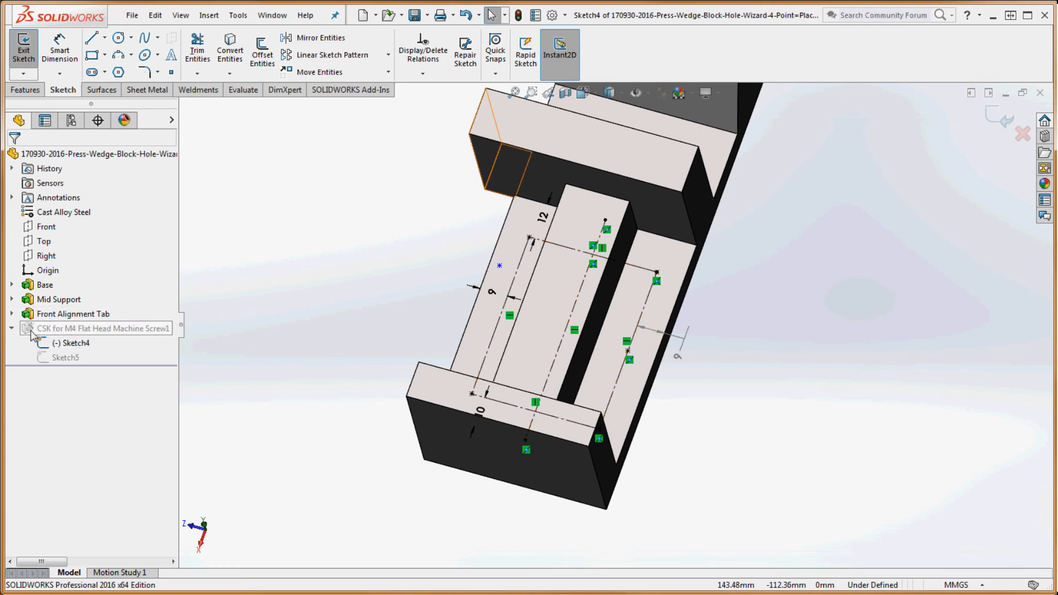
{"action": "mouse_move", "coordinate": [60, 332]}
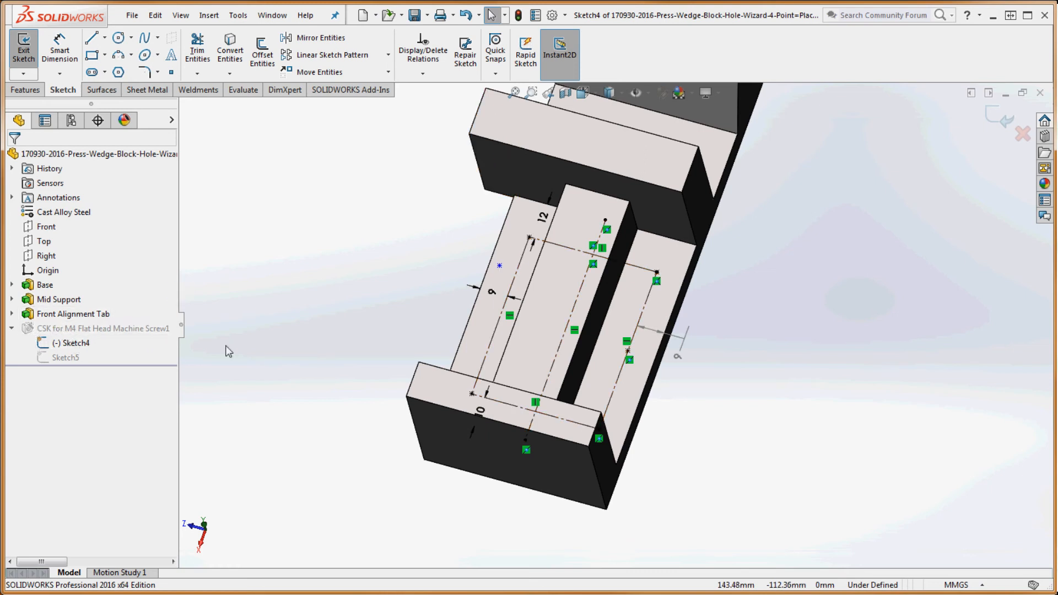
{"action": "left_click", "coordinate": [500, 265]}
{"action": "key", "text": "Escape"}
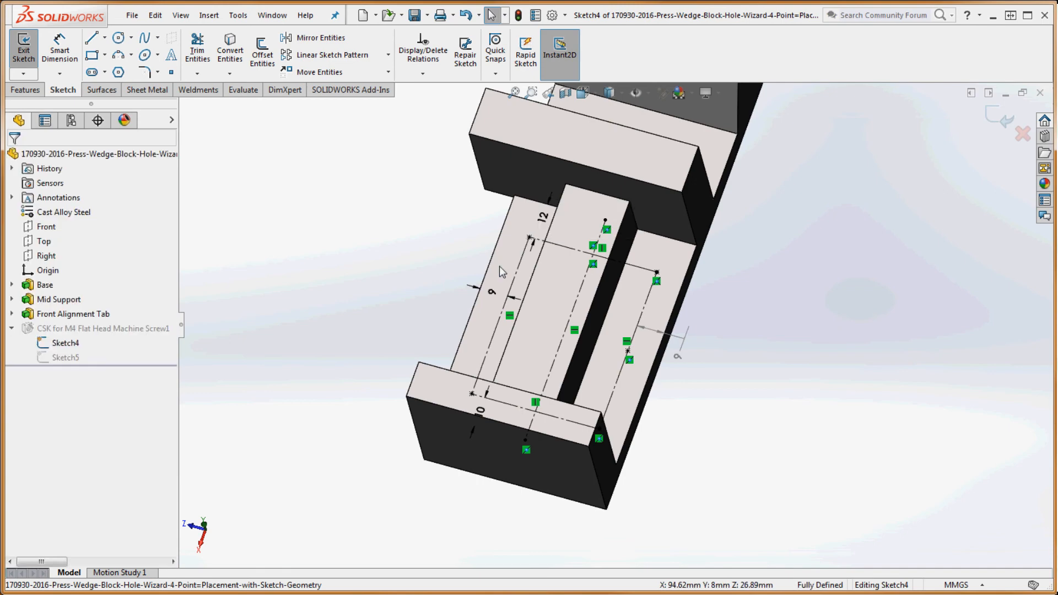
{"action": "left_click", "coordinate": [518, 15]}
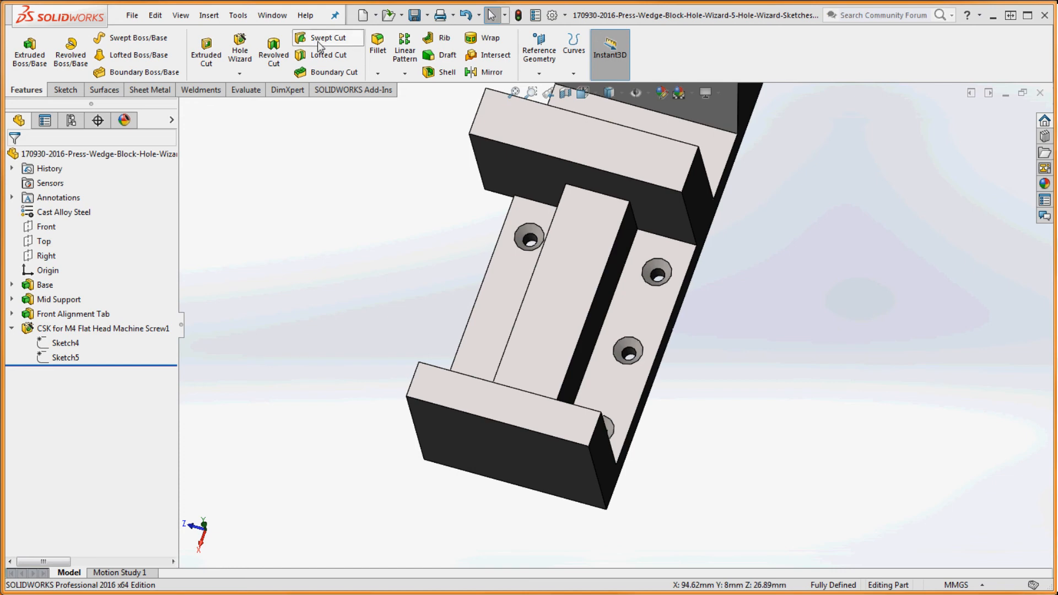
Step: Start another Hole Wizard feature on the press wedge block
{"action": "left_click", "coordinate": [239, 56]}
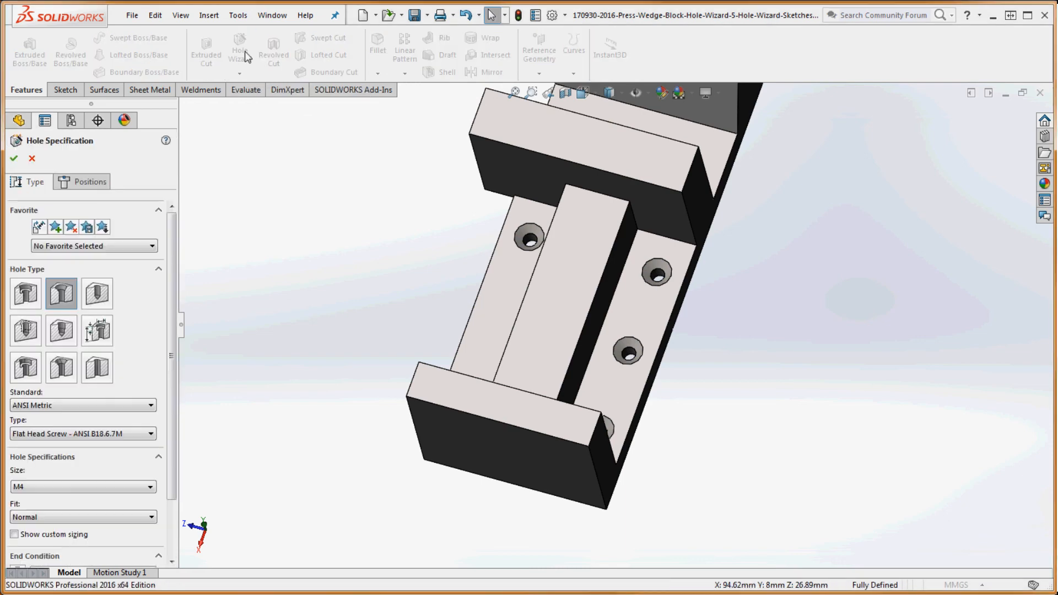